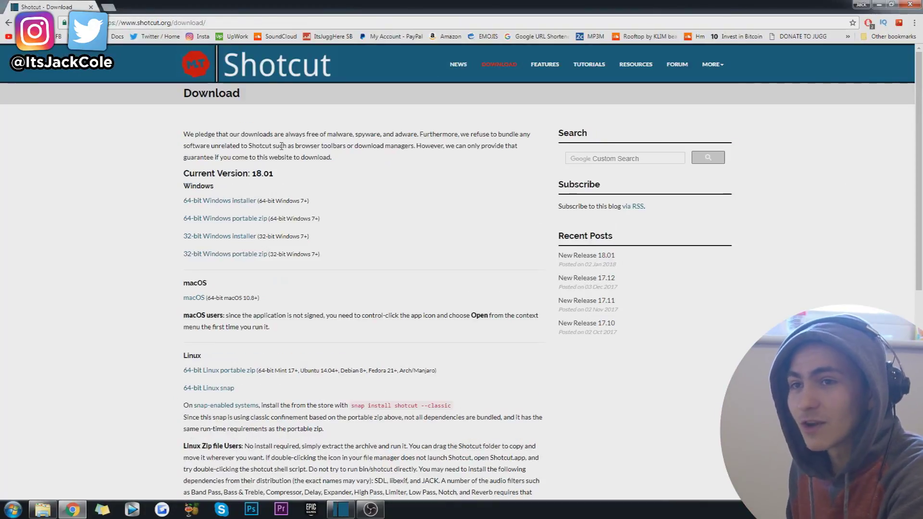
Step: Leave the Chrome Shotcut download page and switch to the empty untitled Shotcut editor
click(173, 24)
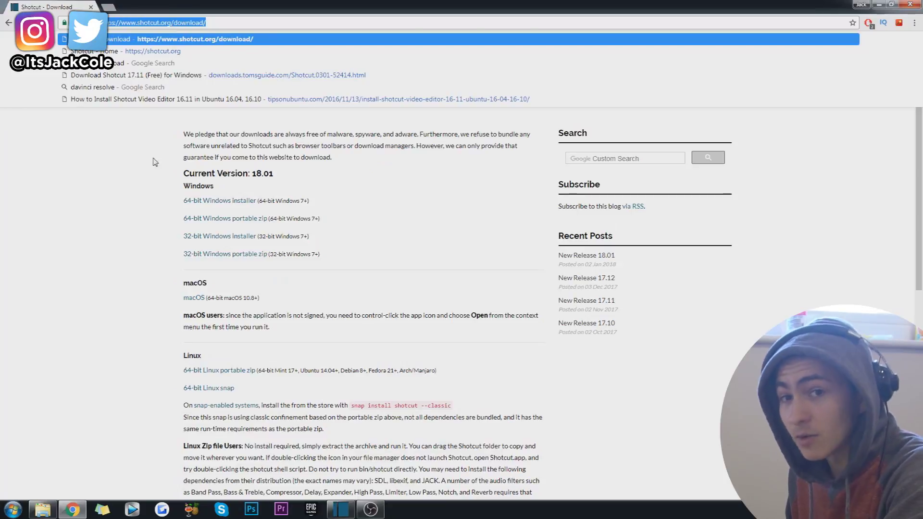
click(177, 20)
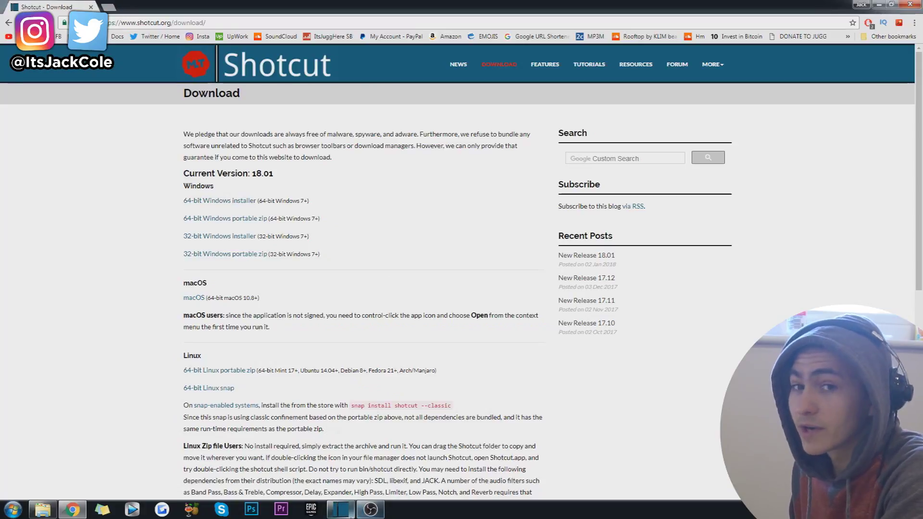
click(344, 515)
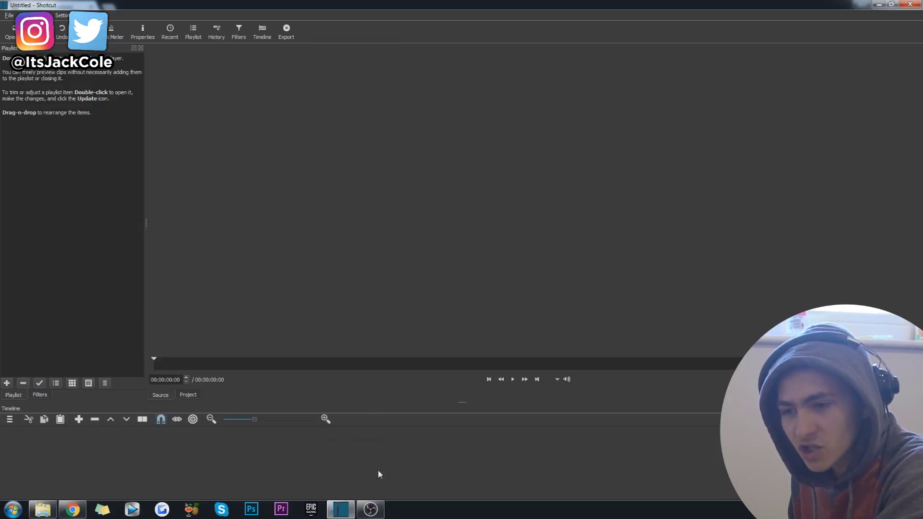
mouse_move(343, 509)
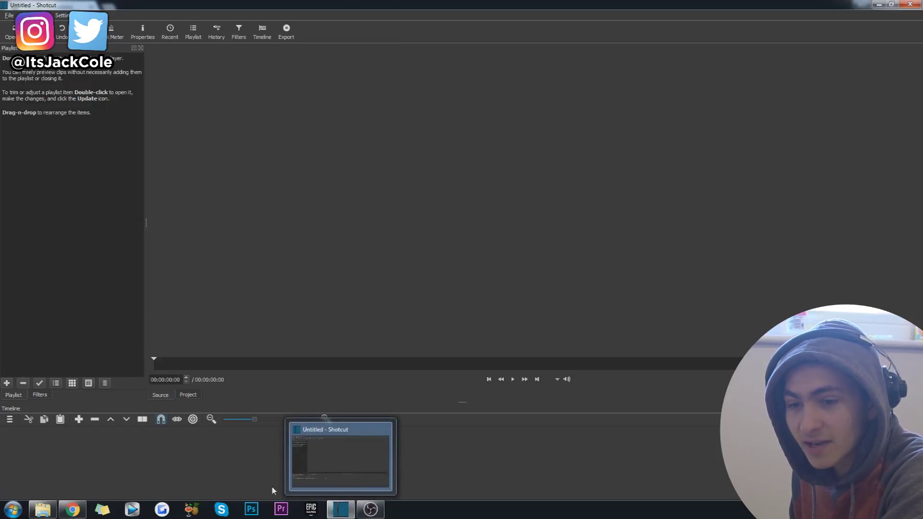
key(super)
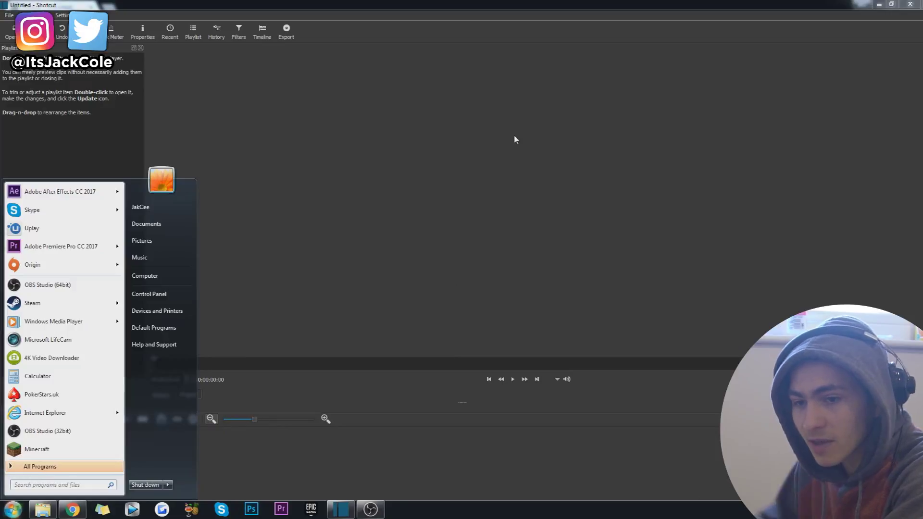
text(shotcut)
key(Down)
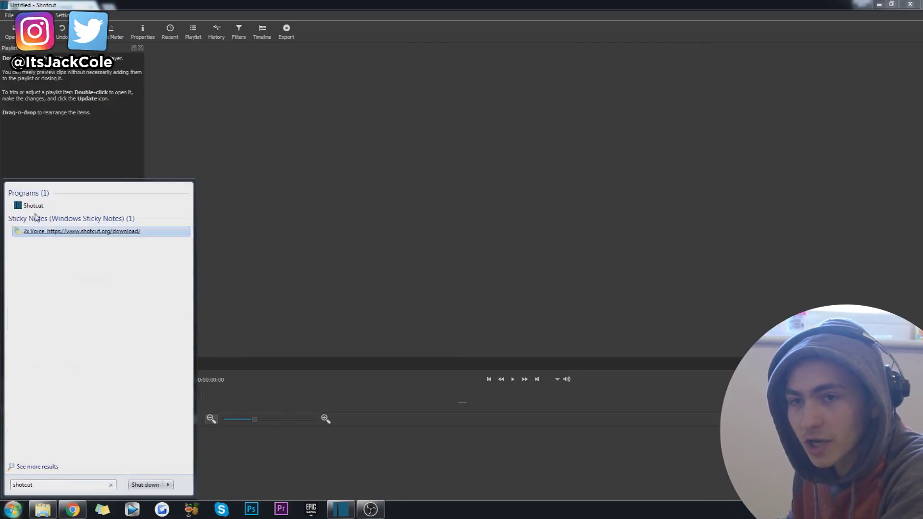
key(Up)
click(338, 512)
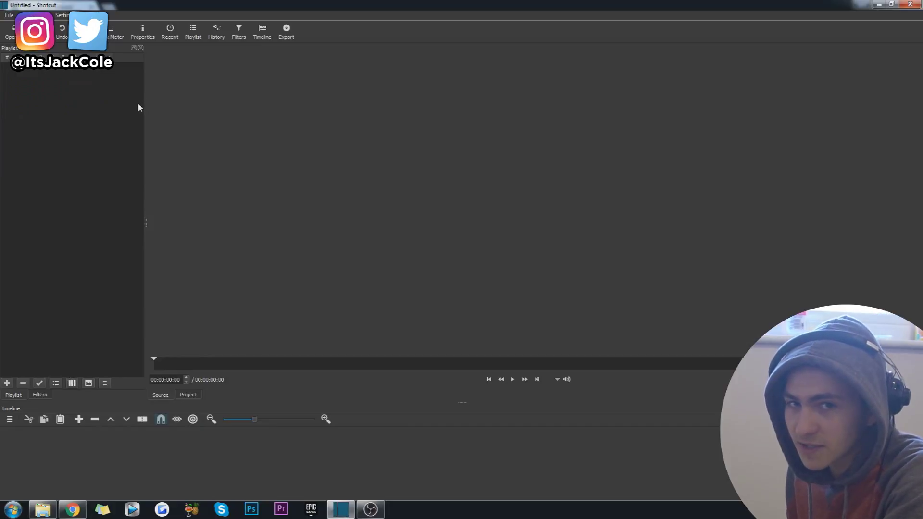
right_click(336, 512)
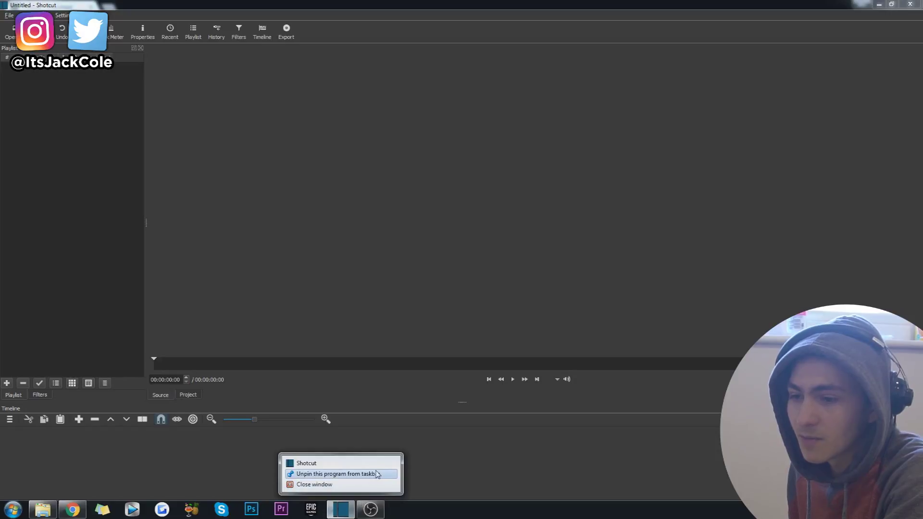
click(320, 198)
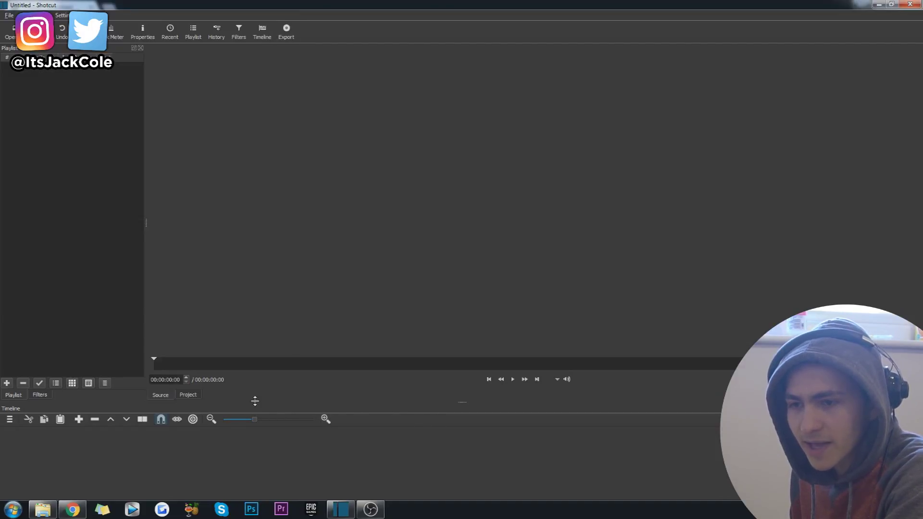
drag(255, 401, 250, 260)
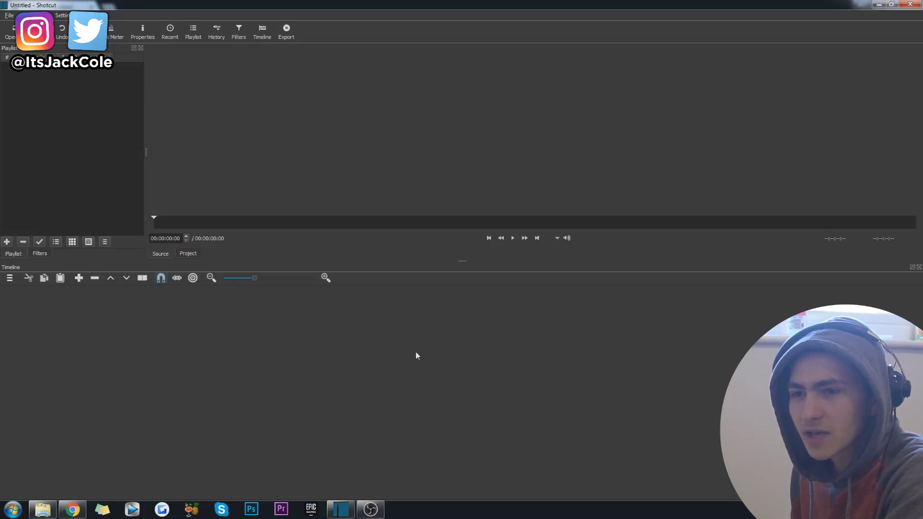
Step: Enlarge the timeline panel and add a video track (V1) and an audio track (A1)
mouse_move(465, 262)
mouse_down()
mouse_move(455, 361)
mouse_move(463, 251)
mouse_move(464, 270)
mouse_up()
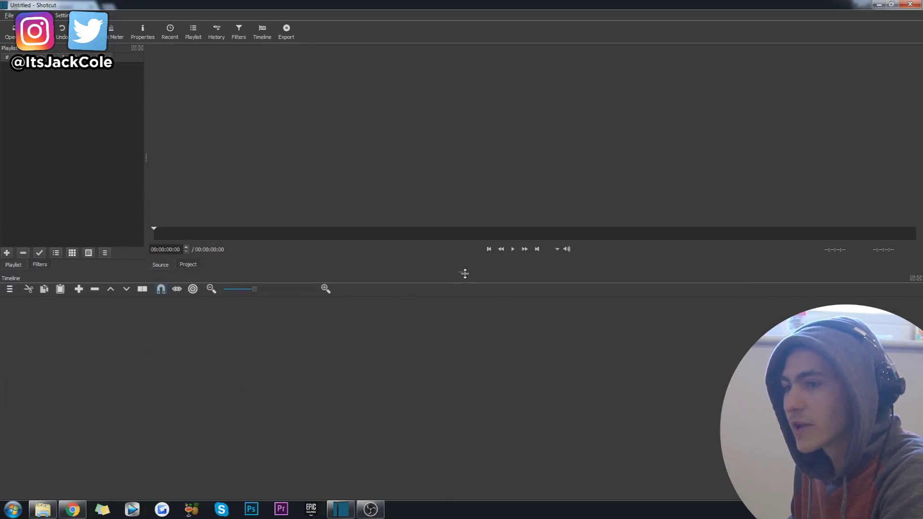
right_click(216, 337)
click(88, 318)
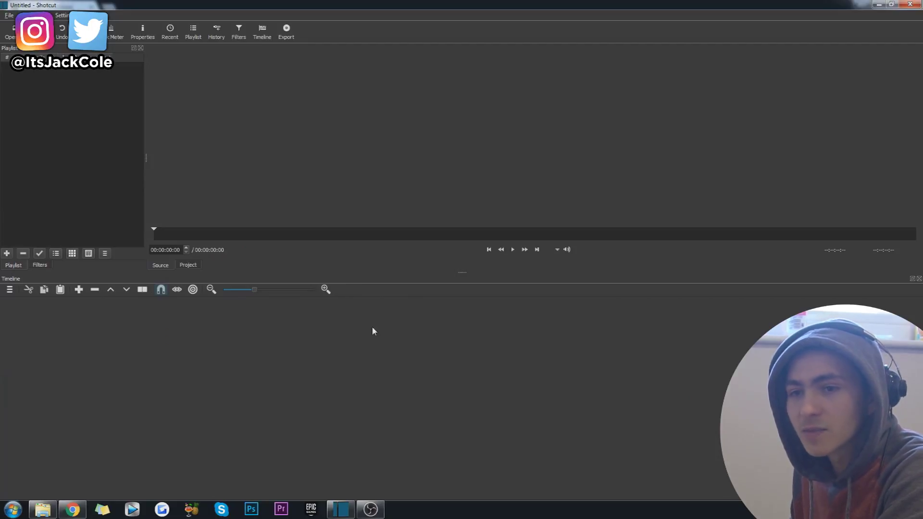
right_click(238, 340)
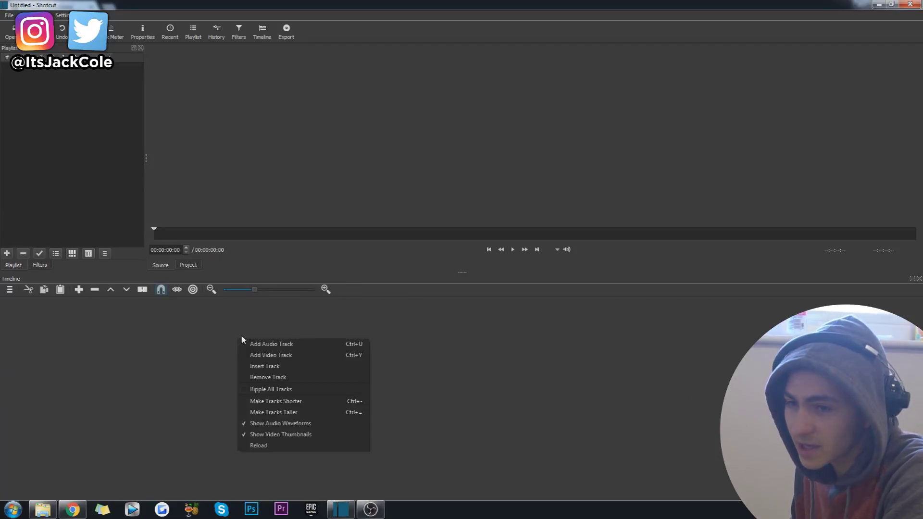
click(263, 355)
right_click(287, 376)
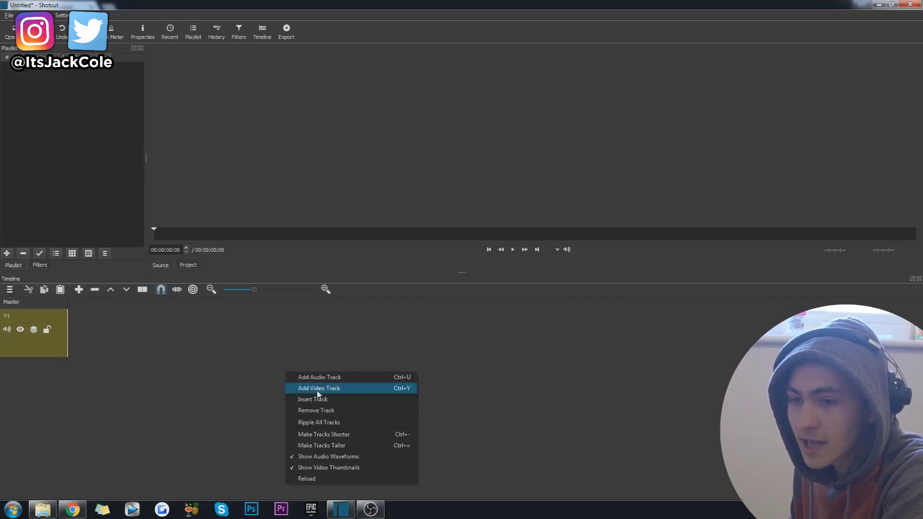
click(327, 378)
Step: Check the timeline's track options, then select the A1 and V1 tracks
click(9, 290)
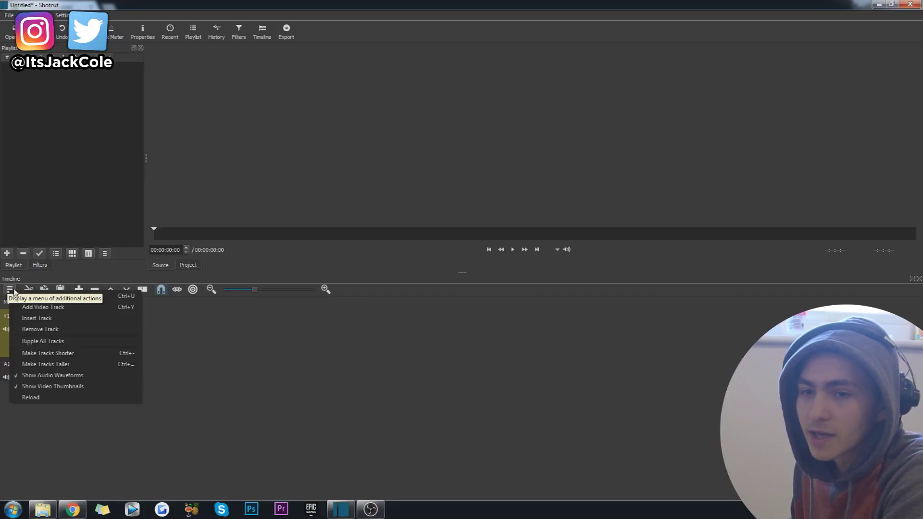
right_click(299, 345)
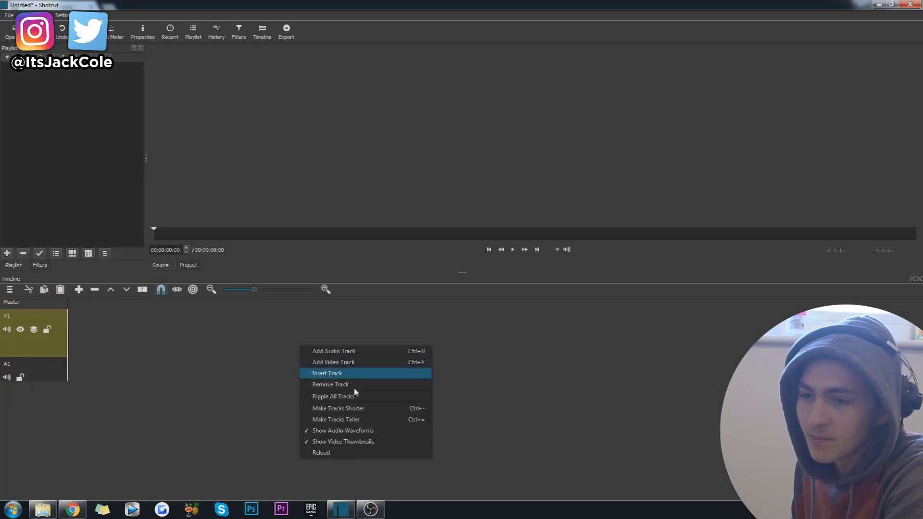
click(216, 340)
double_click(34, 366)
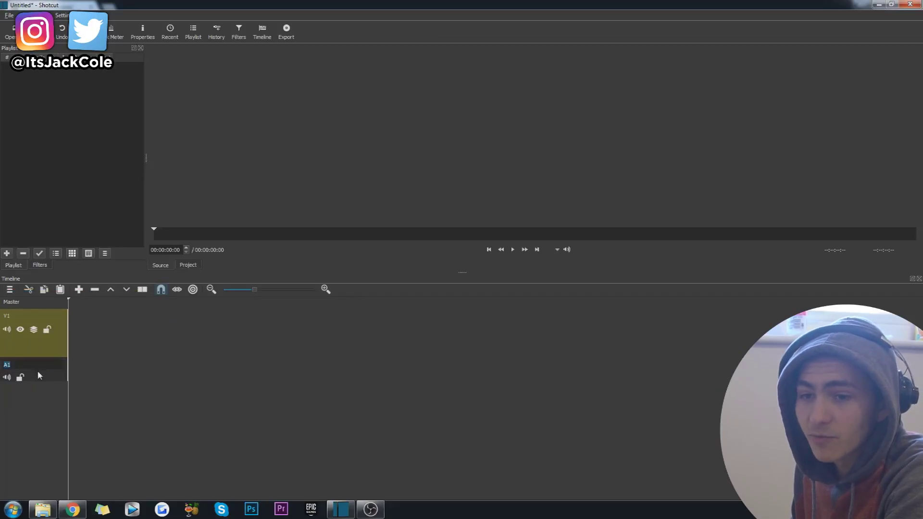
click(50, 381)
click(45, 353)
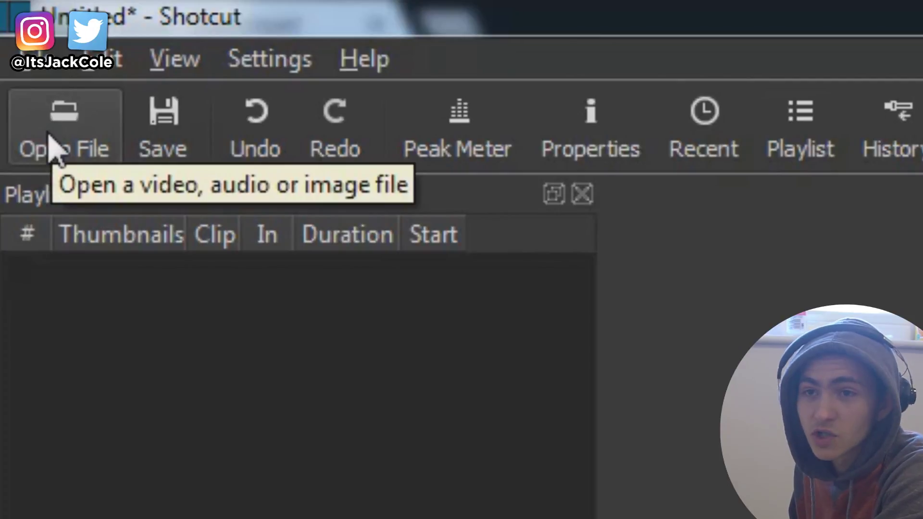
Step: Open clip C0097 from RECORD DRIVE (F:) > TQ9 > Future Footage into the source player
click(52, 149)
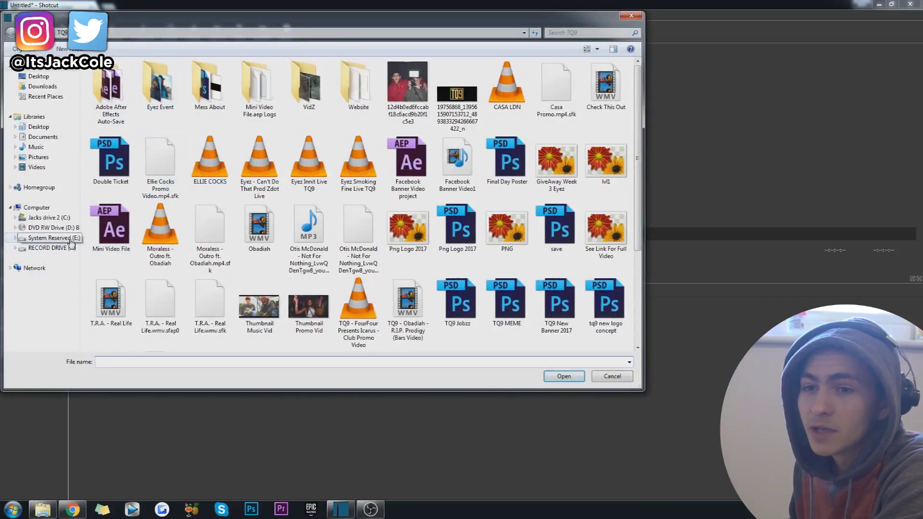
click(70, 239)
click(52, 248)
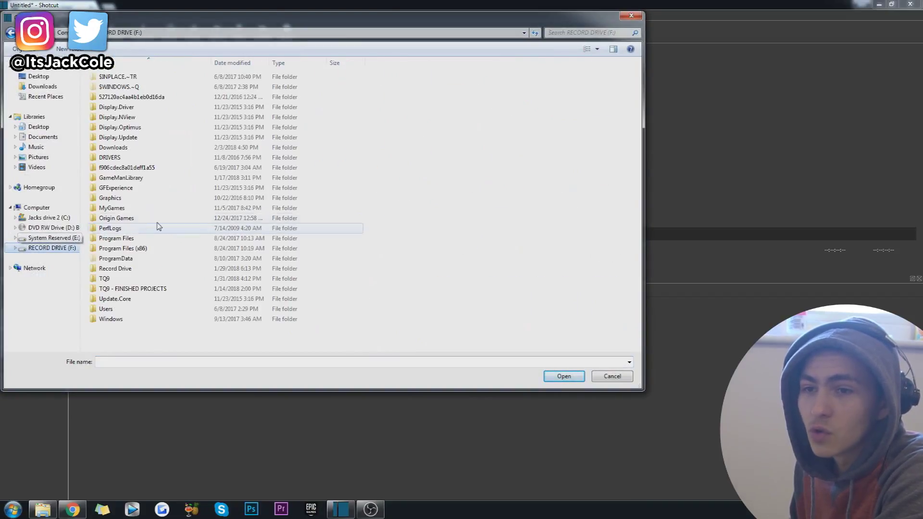
double_click(156, 281)
double_click(250, 87)
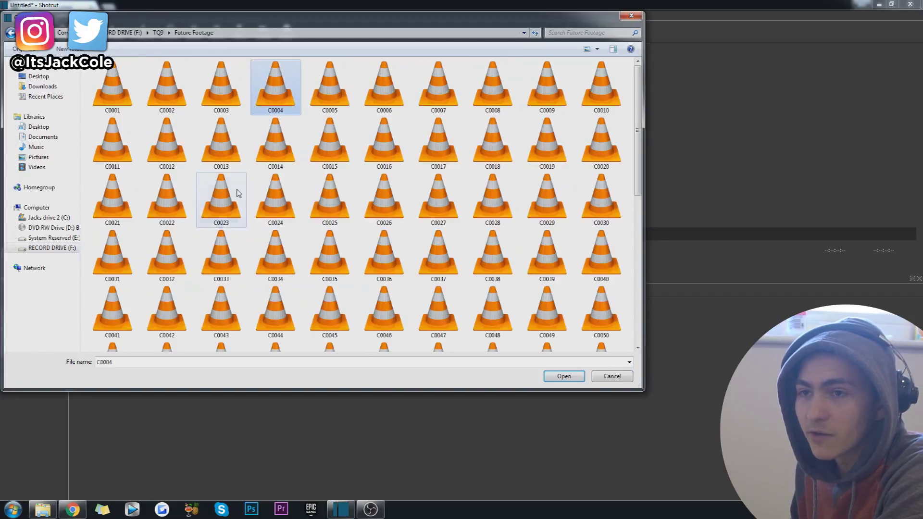
click(238, 193)
scroll(287, 235, down, 5)
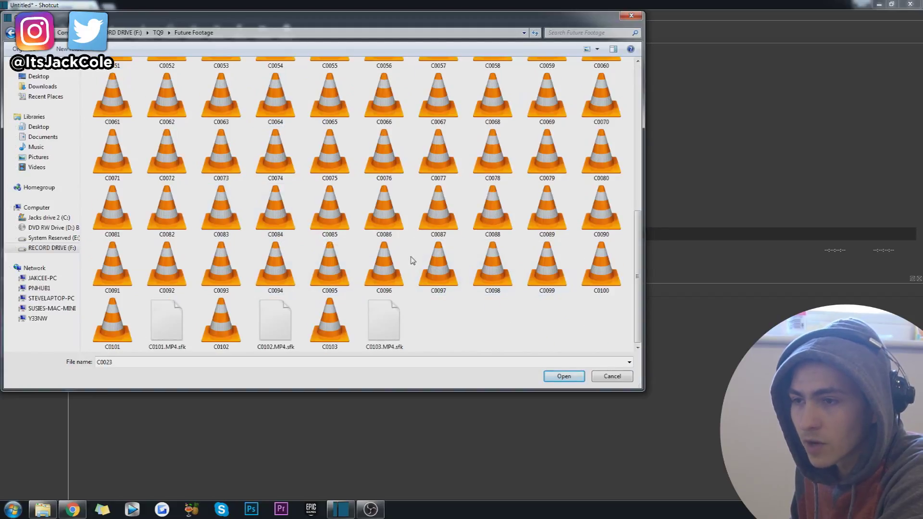
click(437, 265)
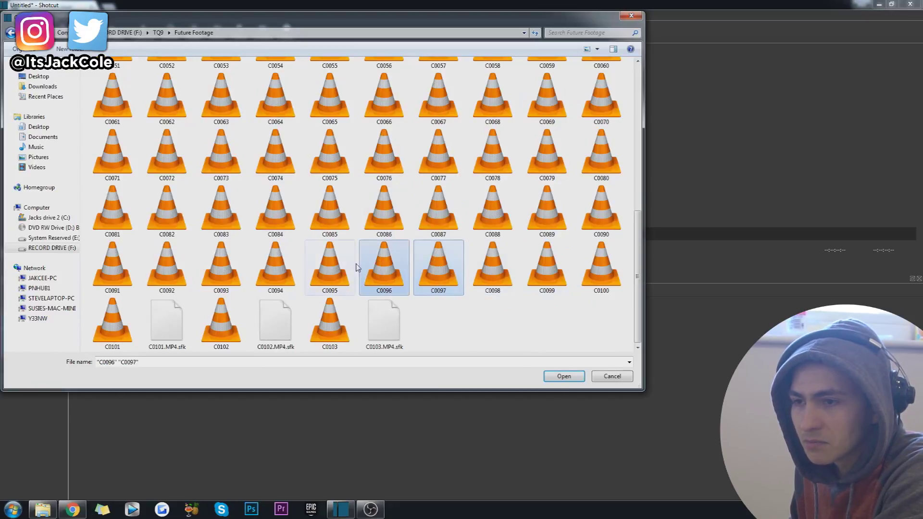
click(564, 376)
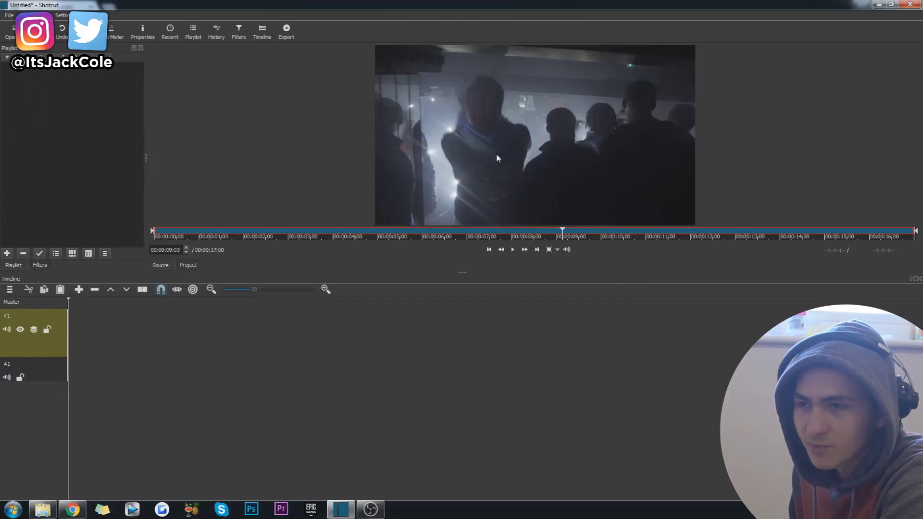
drag(538, 92, 183, 345)
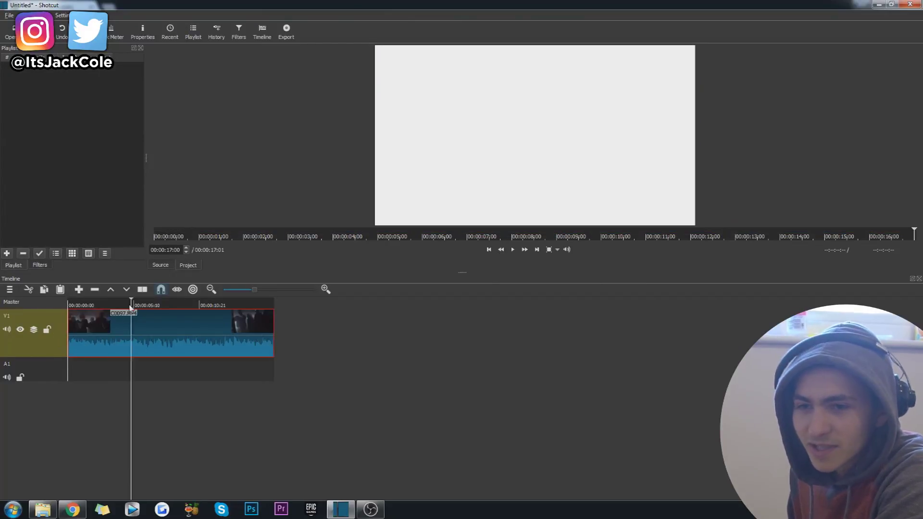
key(space)
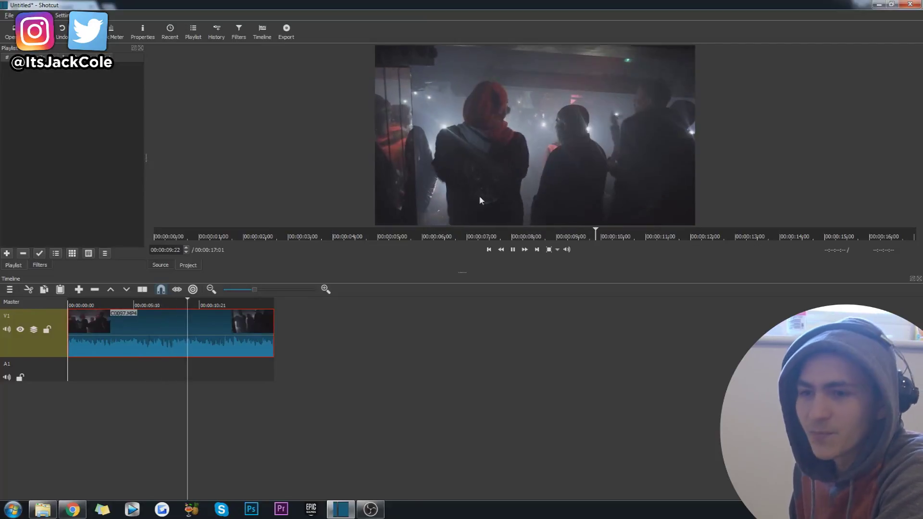
click(191, 309)
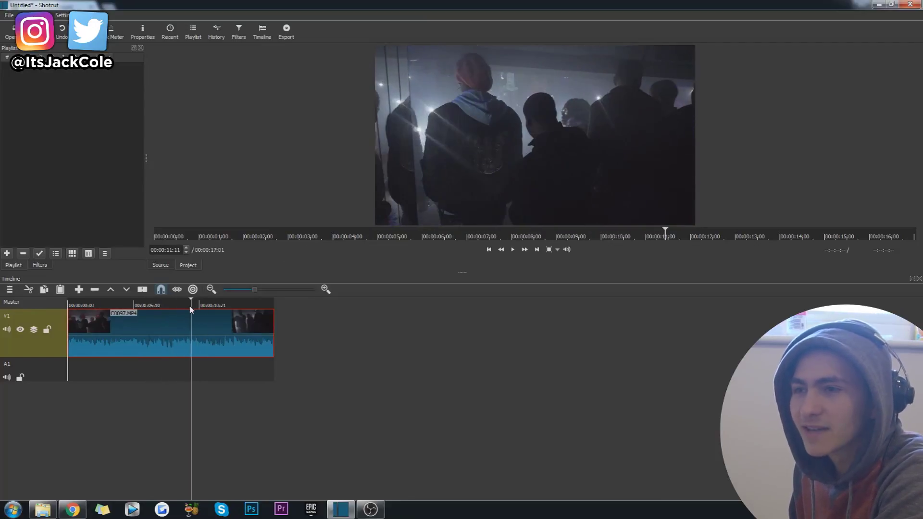
drag(191, 309, 144, 308)
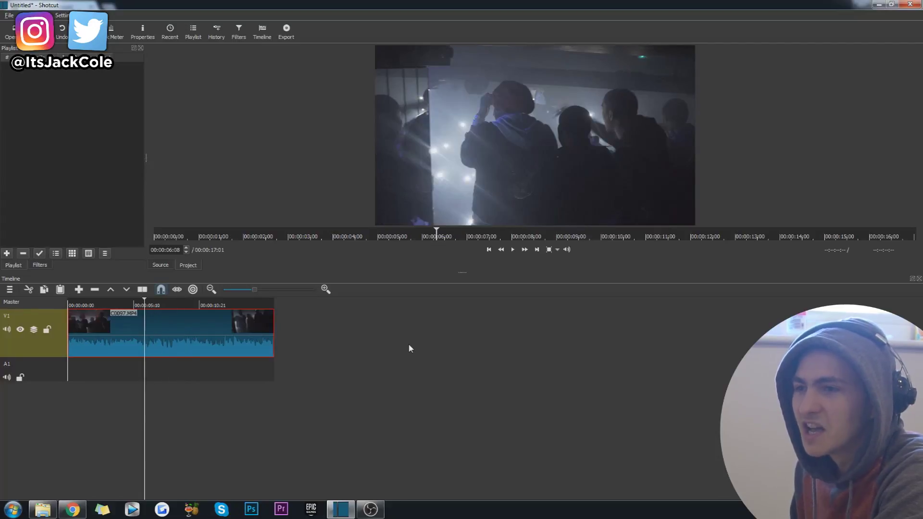
key(space)
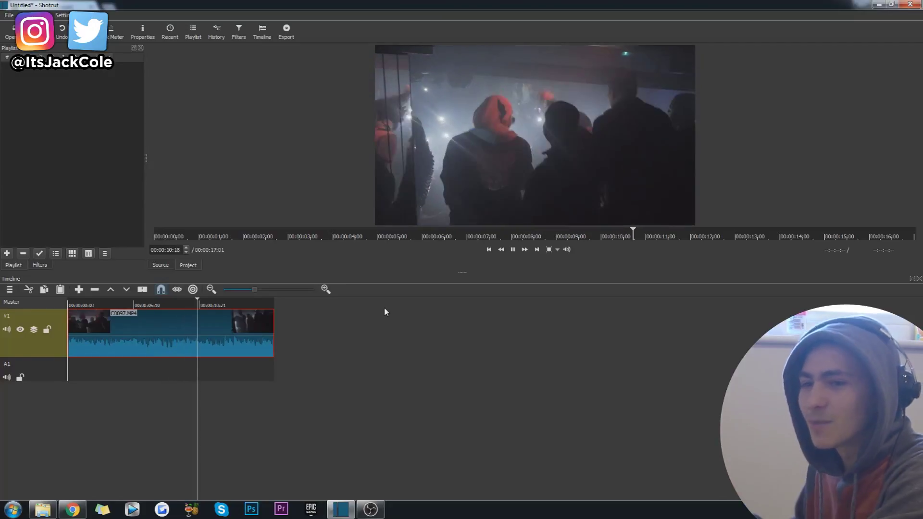
click(176, 306)
drag(168, 307, 127, 307)
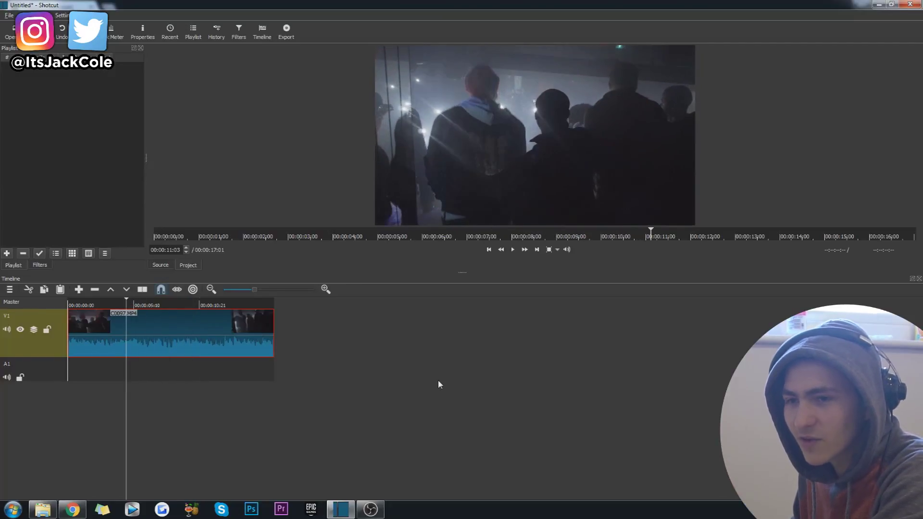
click(134, 306)
key(End)
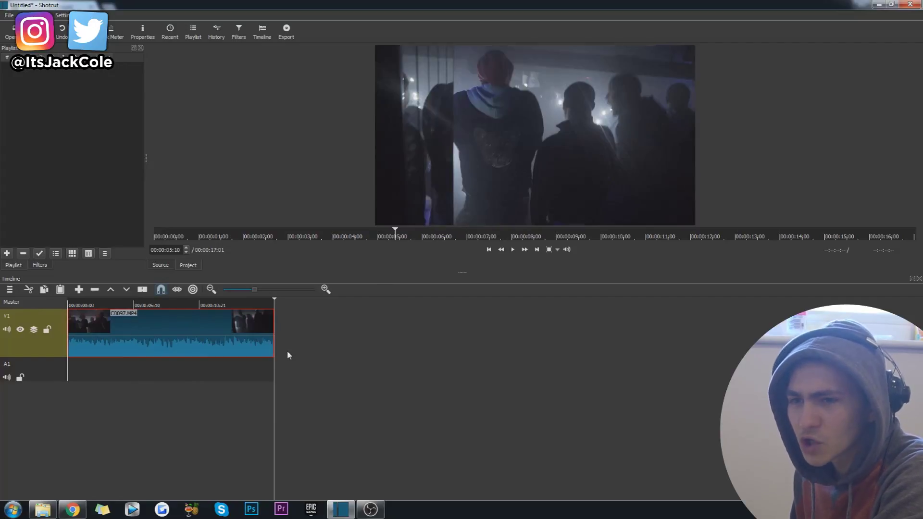
drag(153, 308, 135, 311)
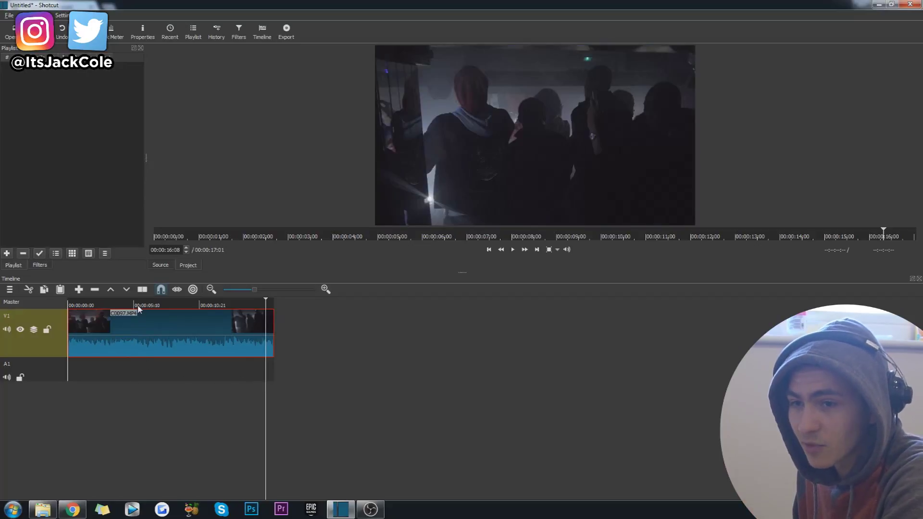
click(121, 313)
mouse_move(122, 313)
mouse_down()
mouse_move(68, 313)
mouse_move(135, 312)
mouse_up()
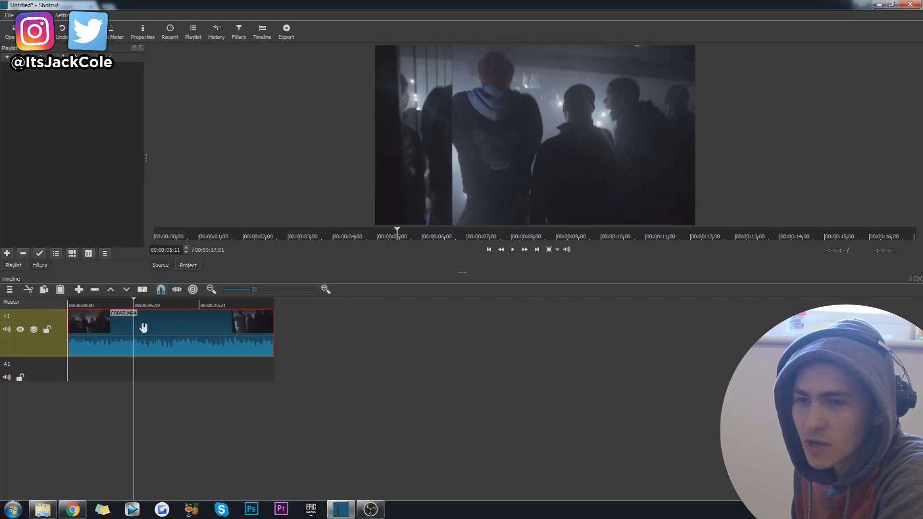
key(Down)
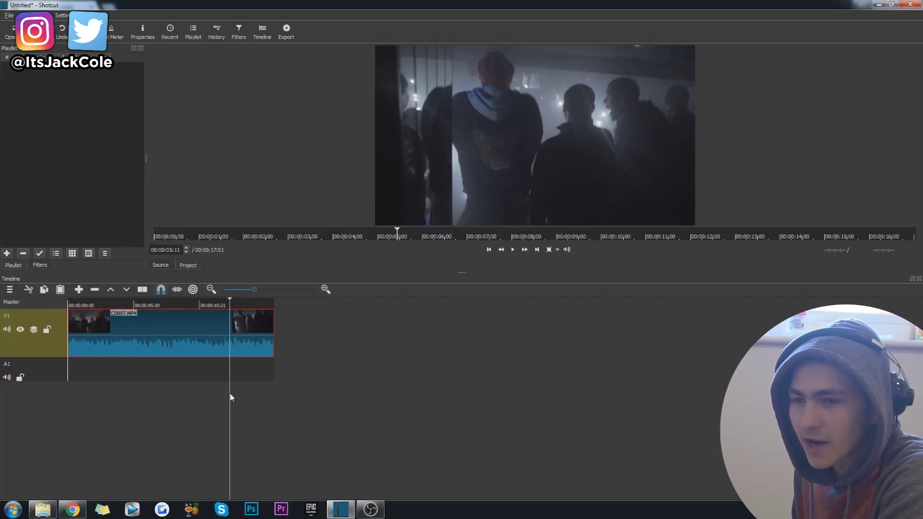
click(134, 312)
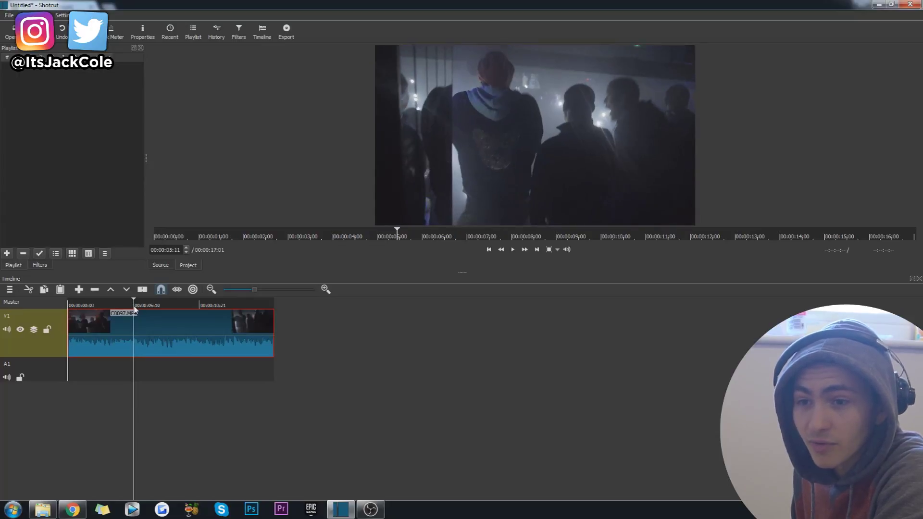
click(144, 319)
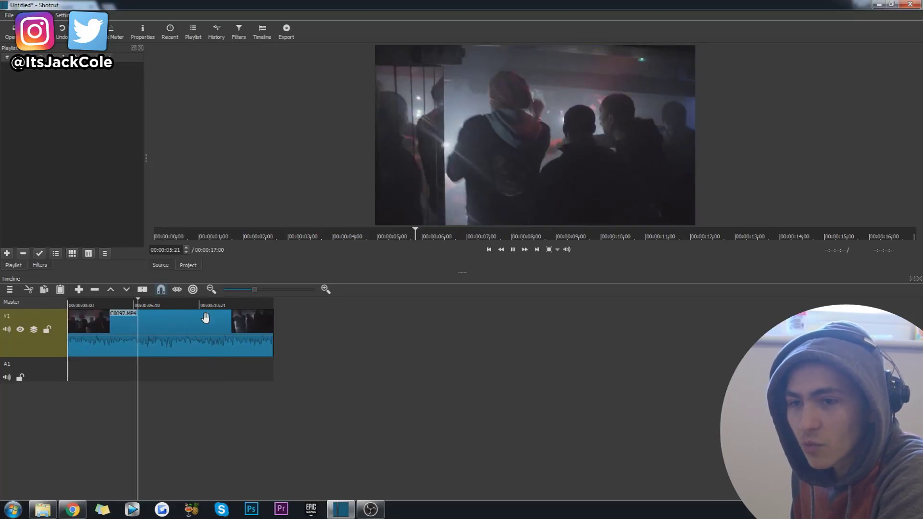
key(space)
Step: Split the clip at about 6 s, delete the opening part, and slide the rest to the track start
click(157, 303)
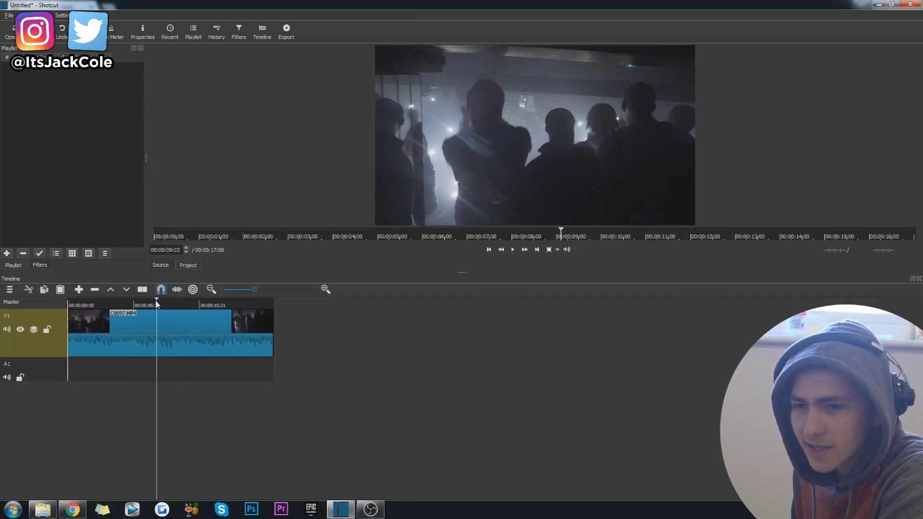
drag(157, 303, 143, 303)
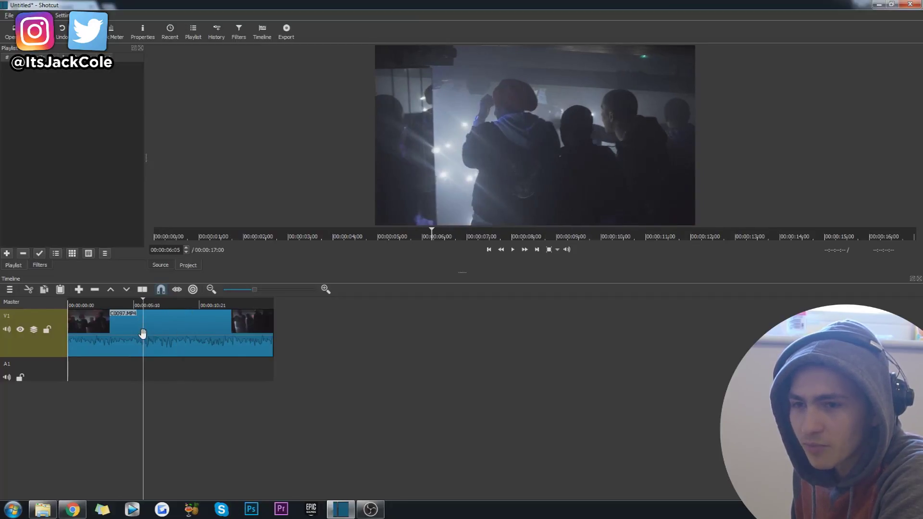
key(s)
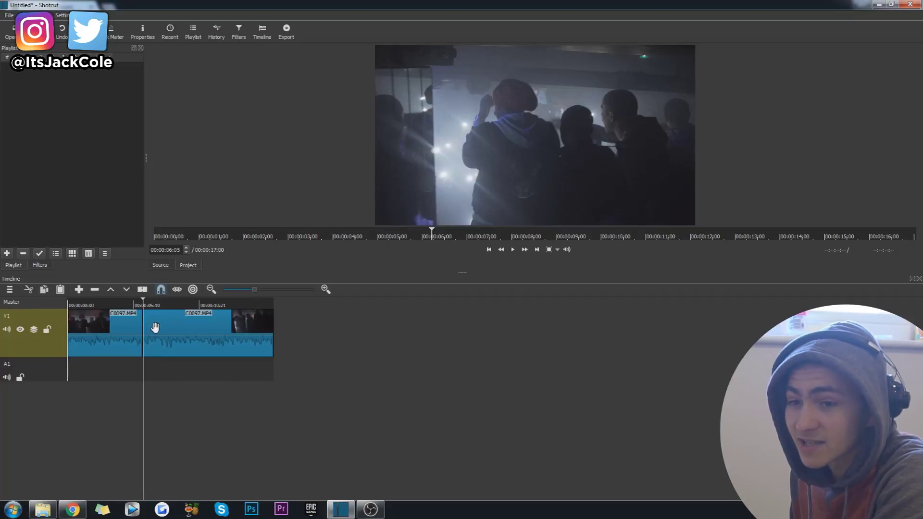
click(157, 372)
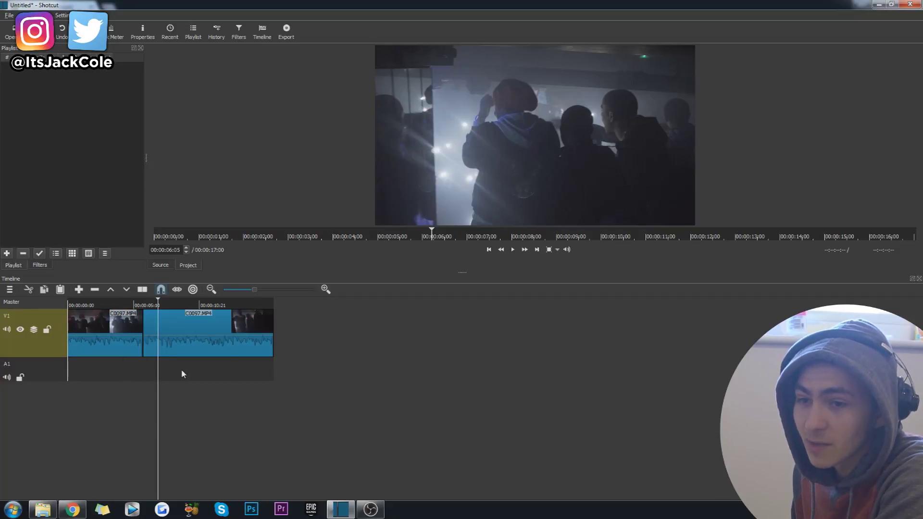
click(181, 368)
click(121, 322)
key(End)
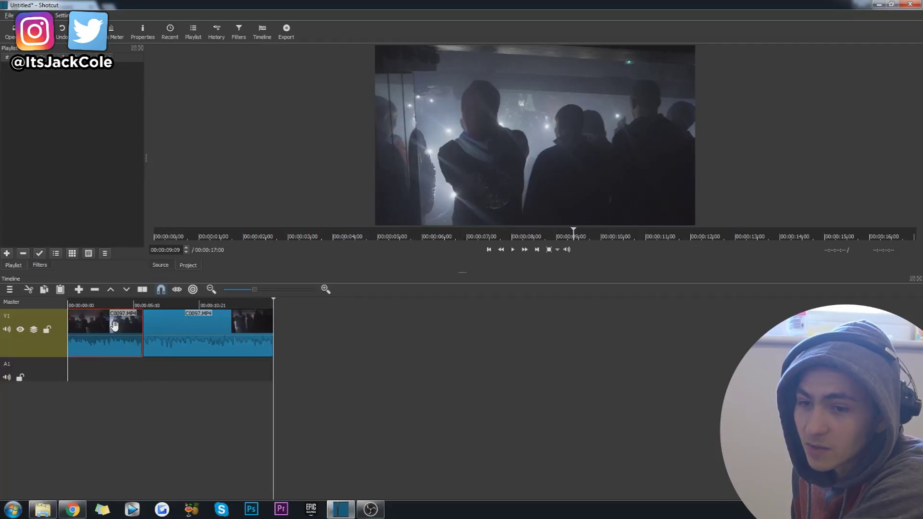
key(BackSpace)
drag(145, 325, 29, 310)
Step: Play back the trimmed clip from the start and reselect it near the beginning
click(157, 409)
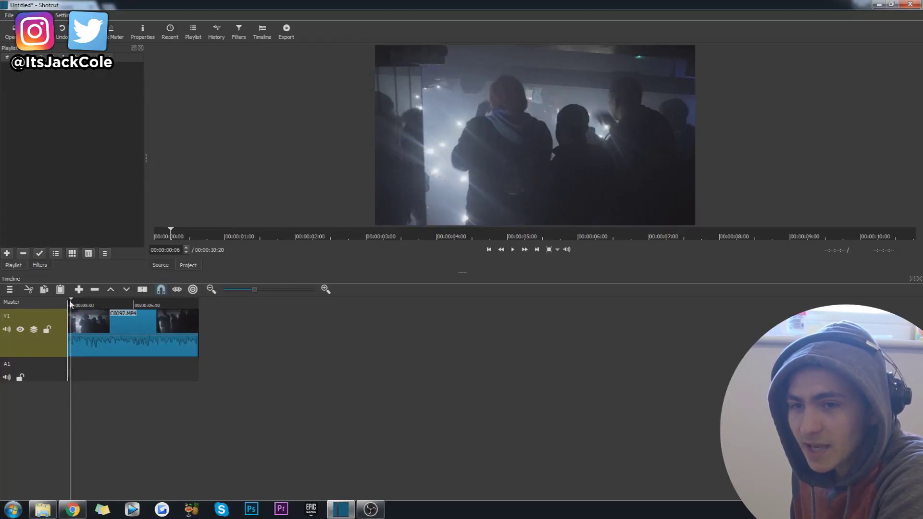
click(330, 364)
drag(80, 305, 18, 307)
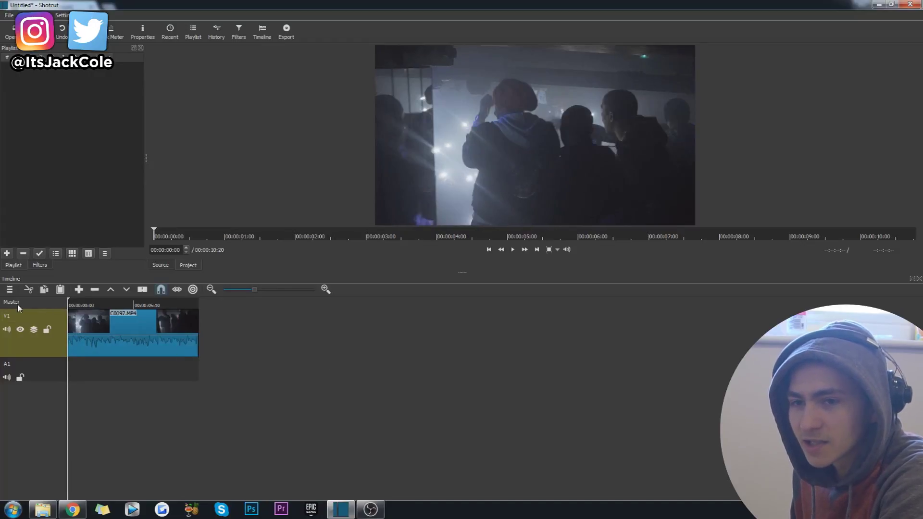
key(space)
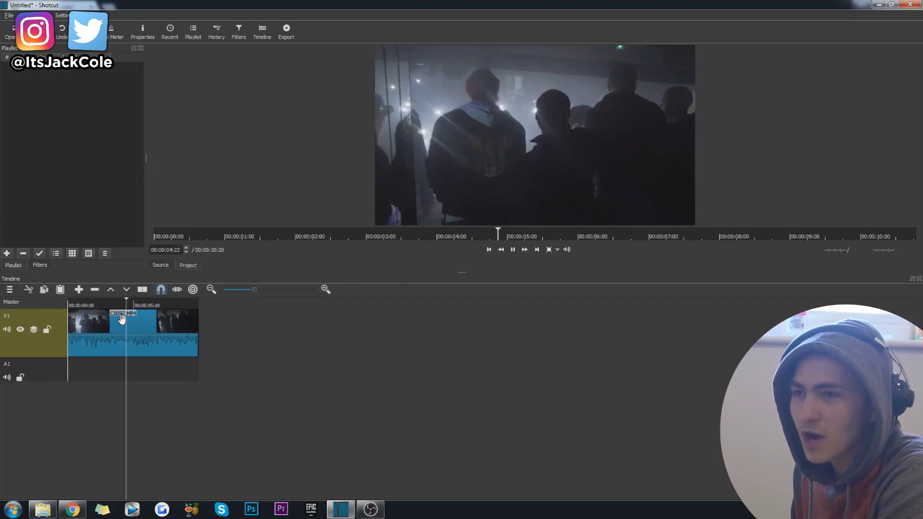
drag(119, 304, 14, 302)
drag(85, 306, 51, 307)
click(82, 306)
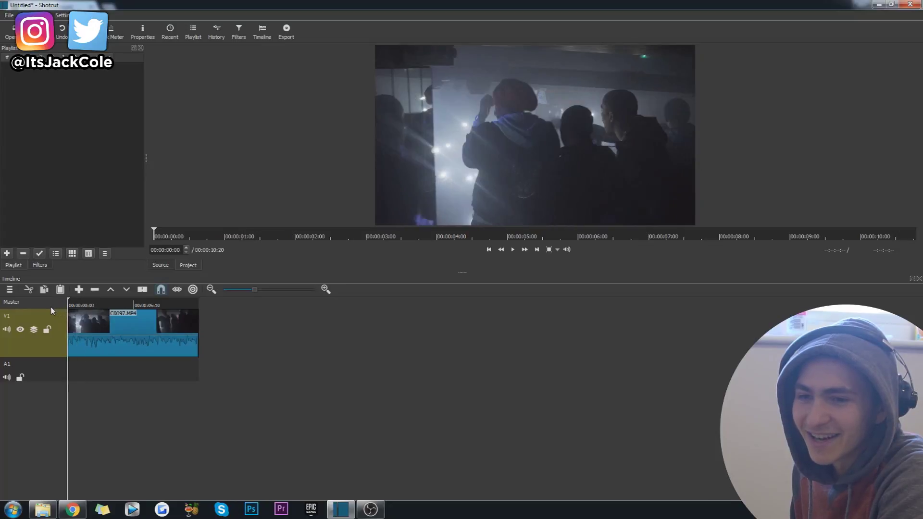
click(99, 319)
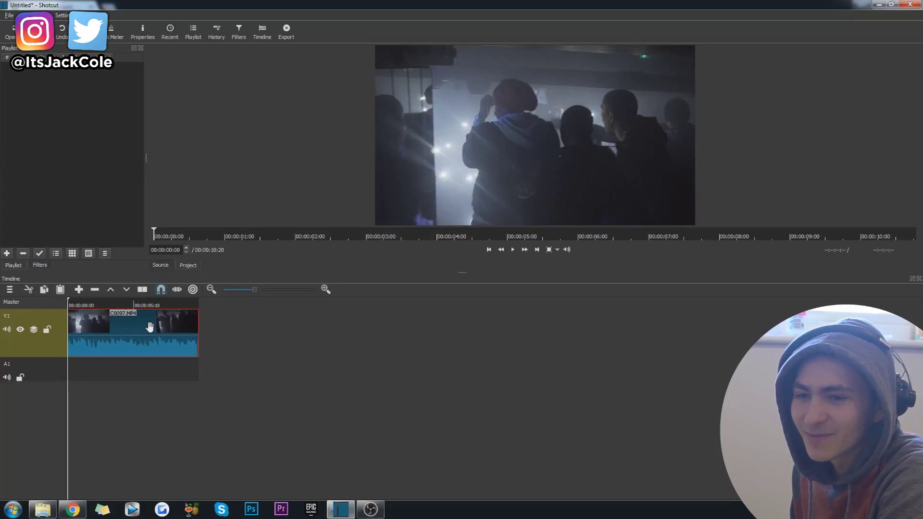
Step: Add a 1-second Fade In Video filter to C0097.MP4 and preview it from the start
click(239, 29)
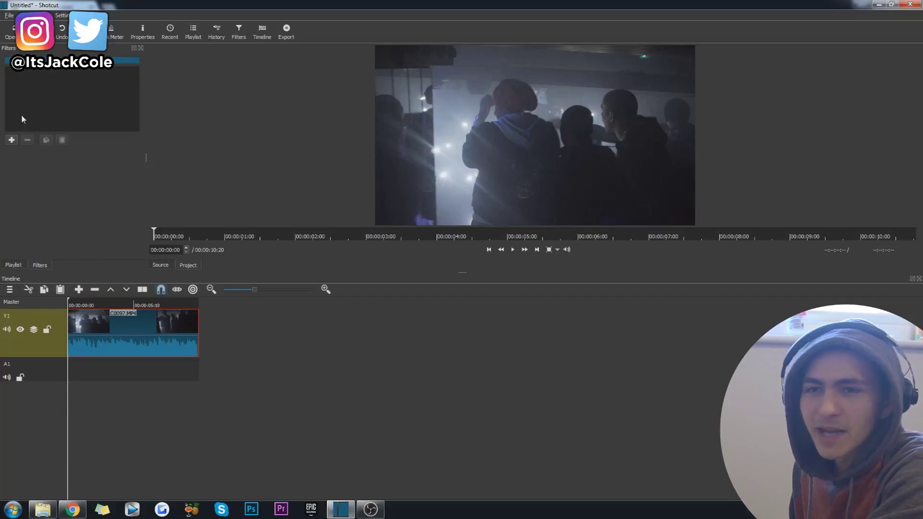
click(11, 141)
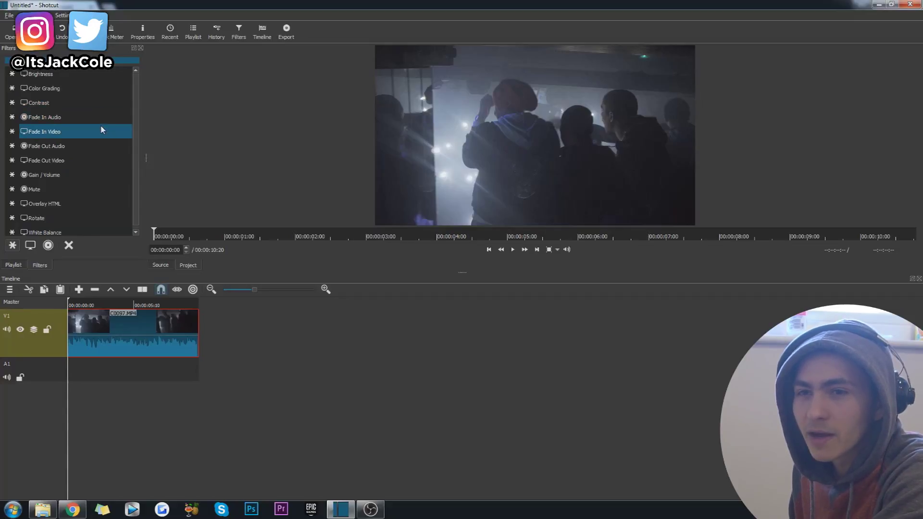
click(64, 132)
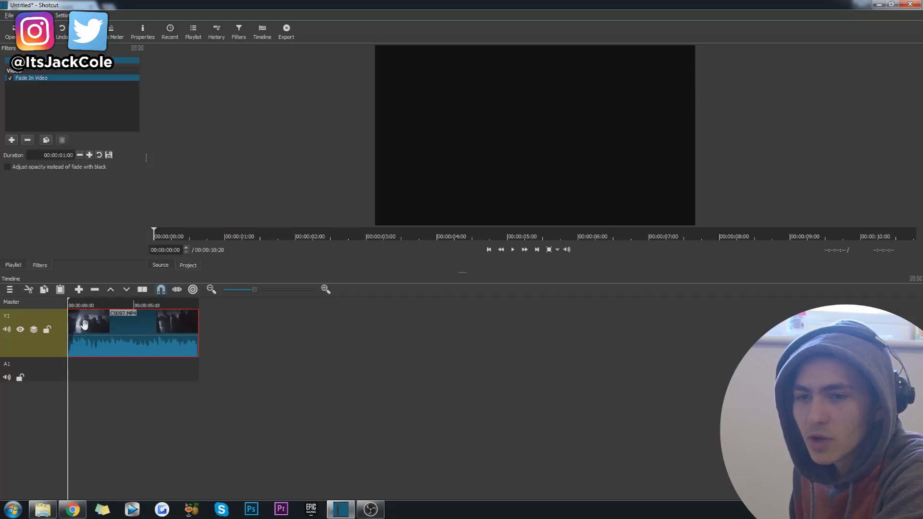
key(space)
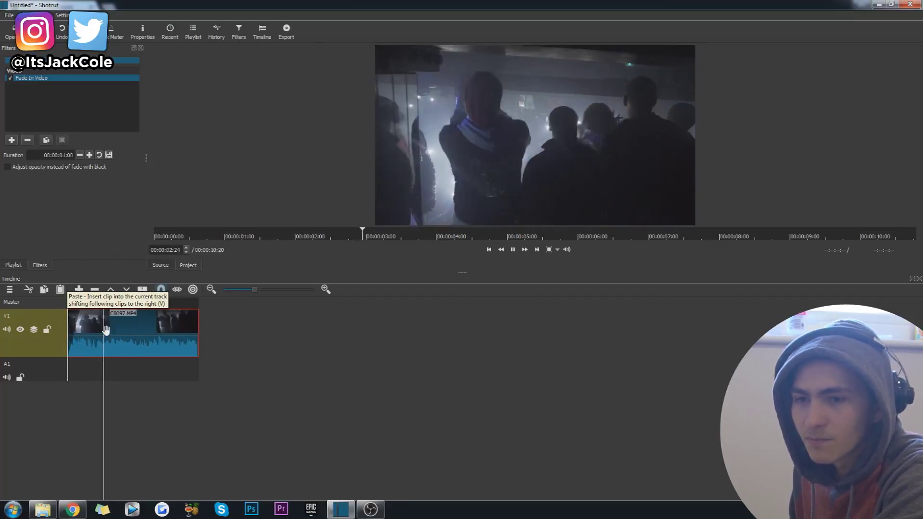
drag(103, 301, 68, 303)
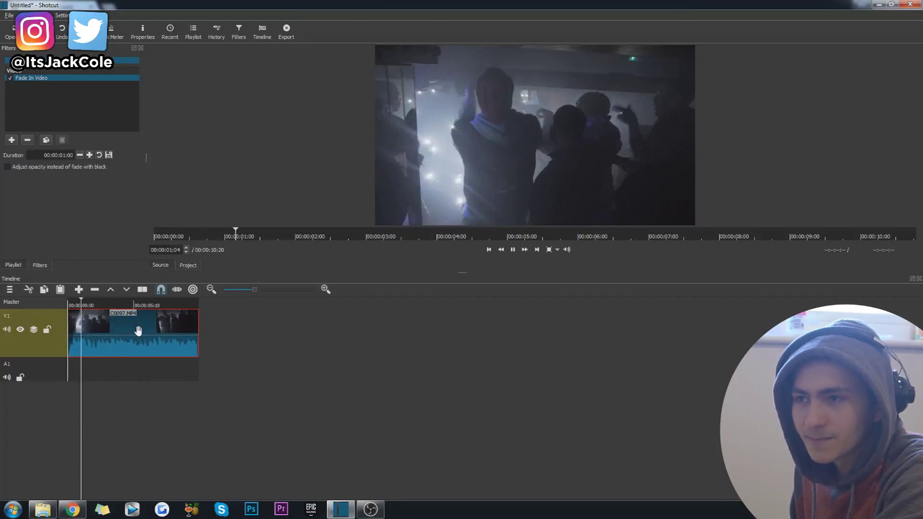
key(space)
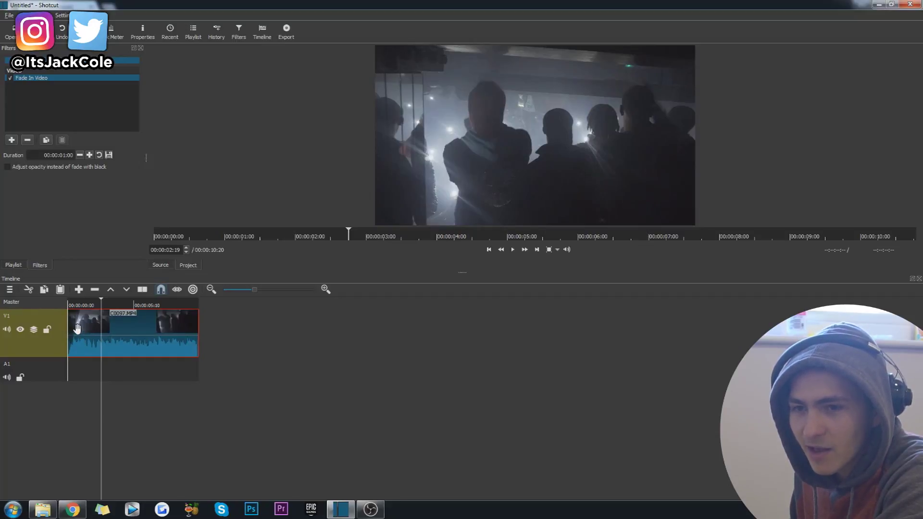
mouse_move(102, 304)
mouse_down()
mouse_move(65, 304)
mouse_move(86, 303)
mouse_up()
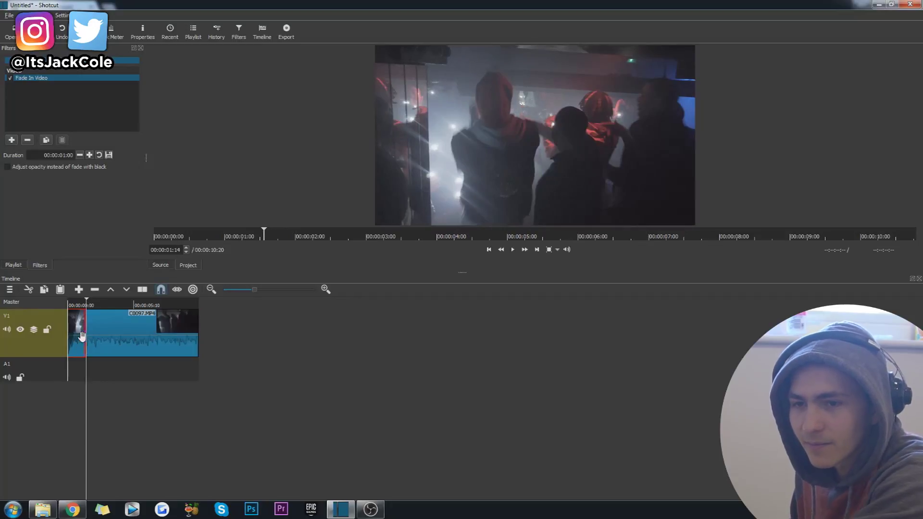
drag(76, 331, 91, 317)
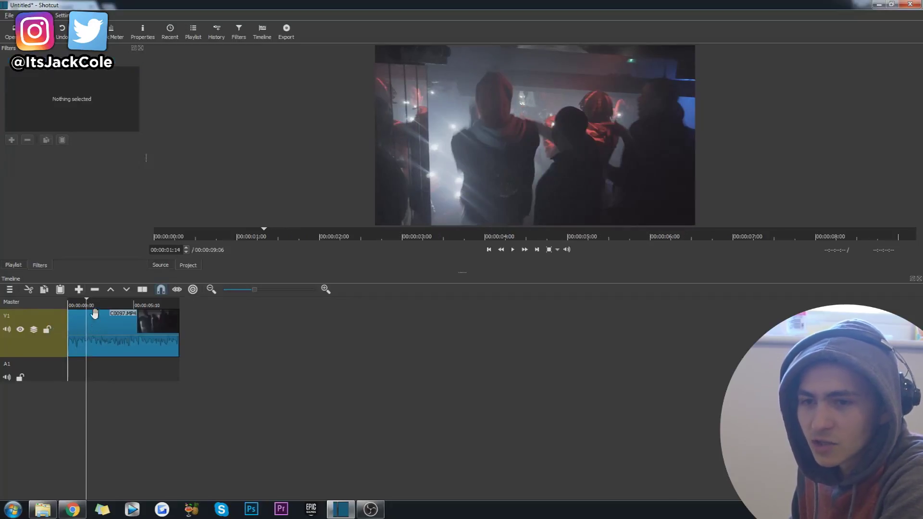
click(11, 139)
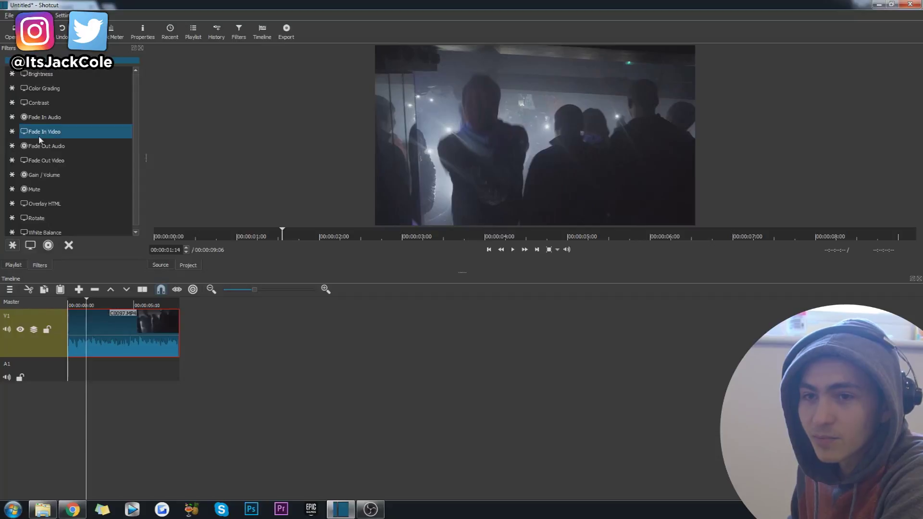
click(59, 131)
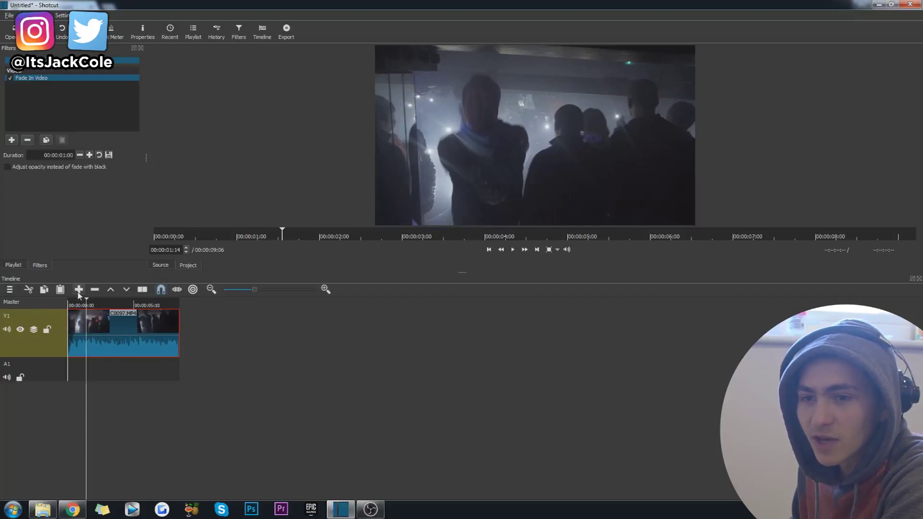
click(79, 303)
key(Home)
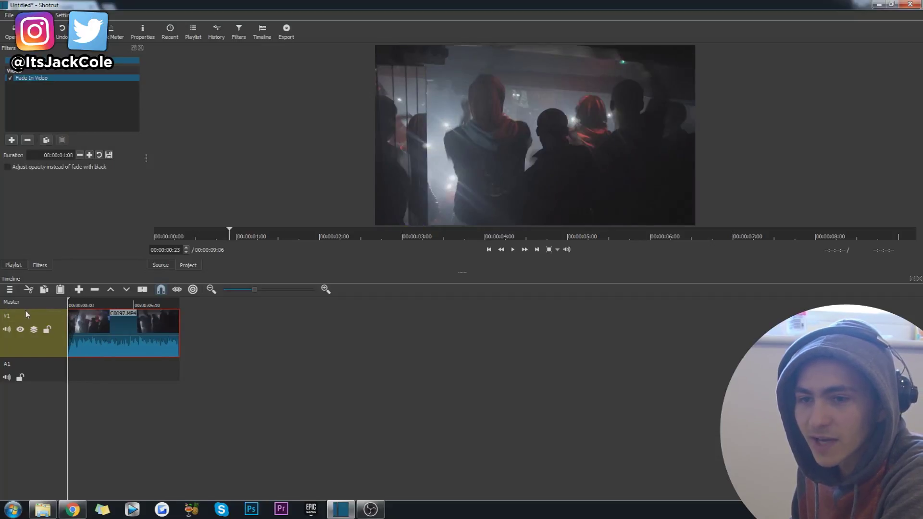
key(space)
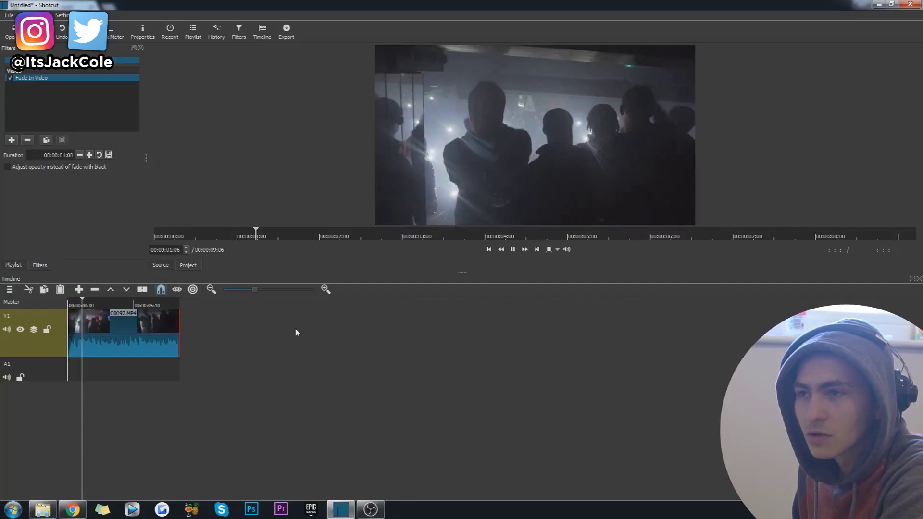
key(space)
key(Home)
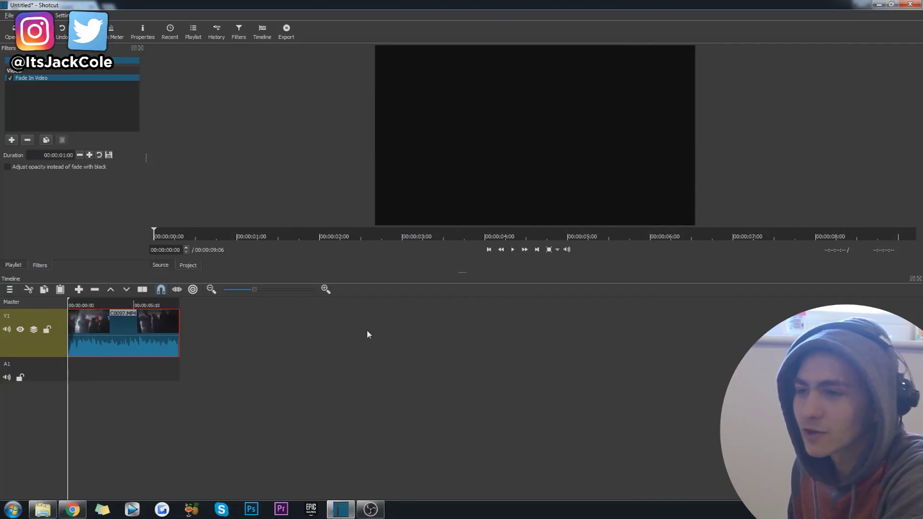
key(space)
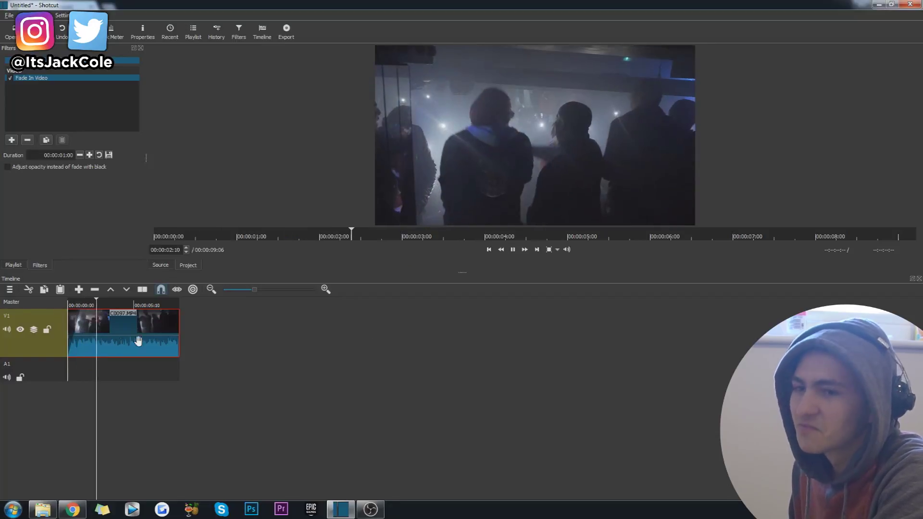
key(space)
click(73, 305)
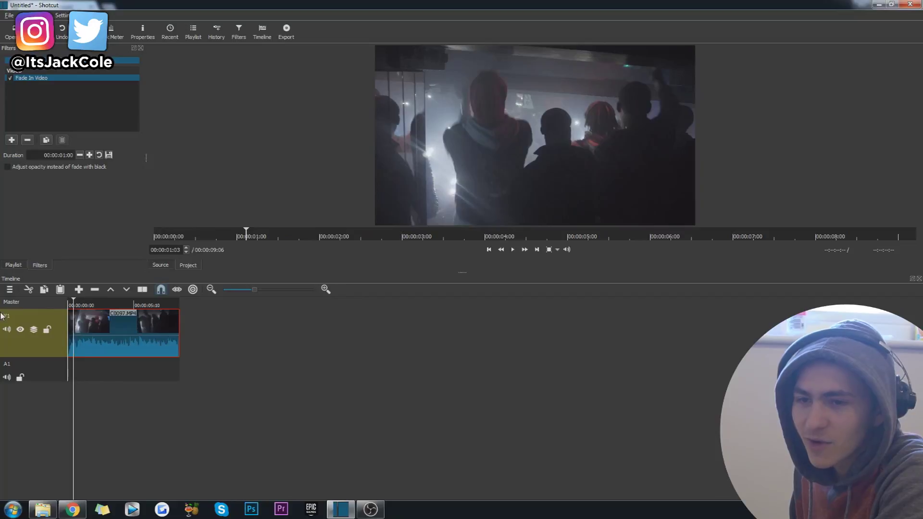
key(Right)
key(Right)
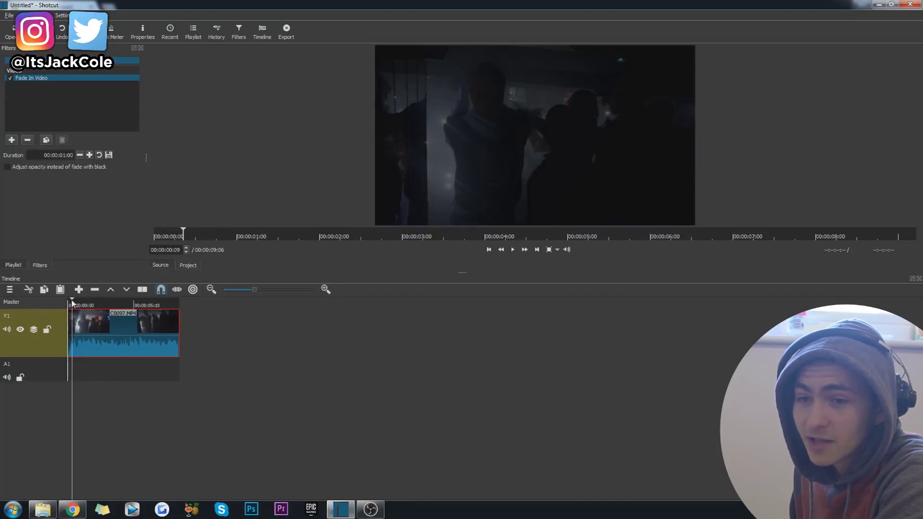
key(Home)
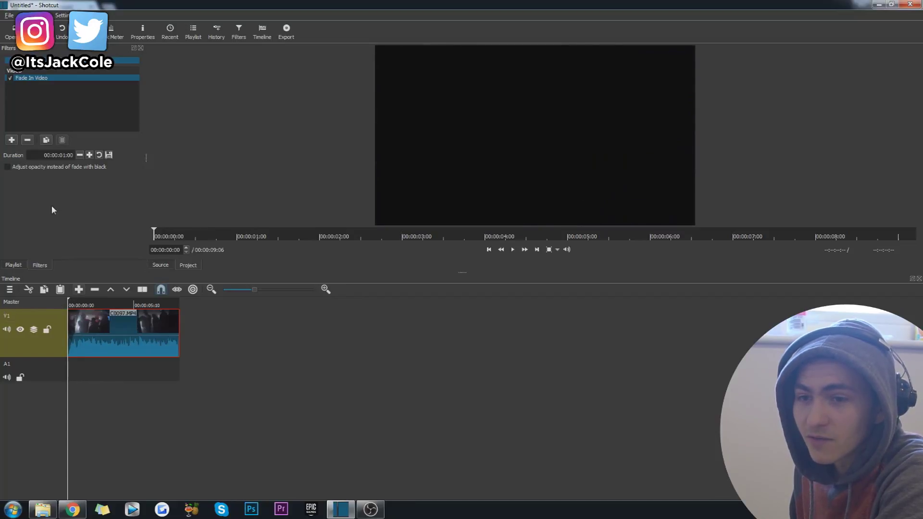
click(12, 140)
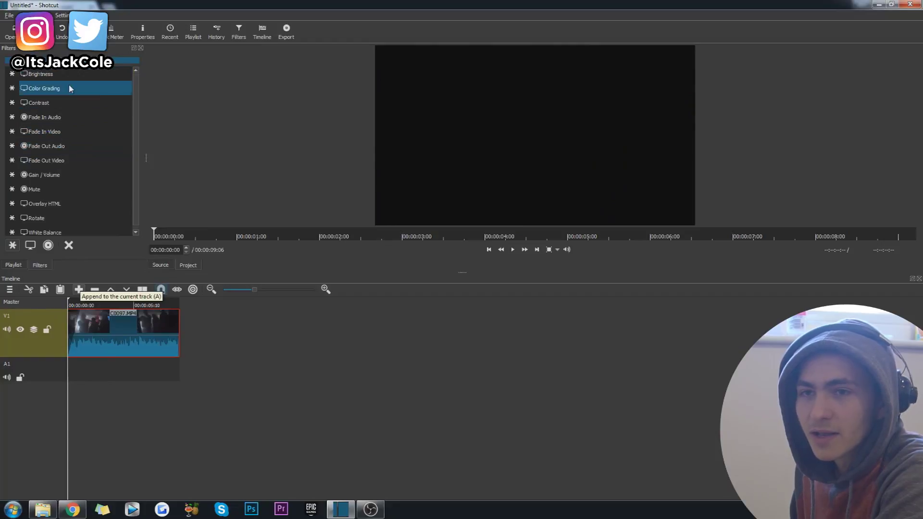
Step: Add a Fade In Audio filter and play the clip's opening to check both fades
click(85, 120)
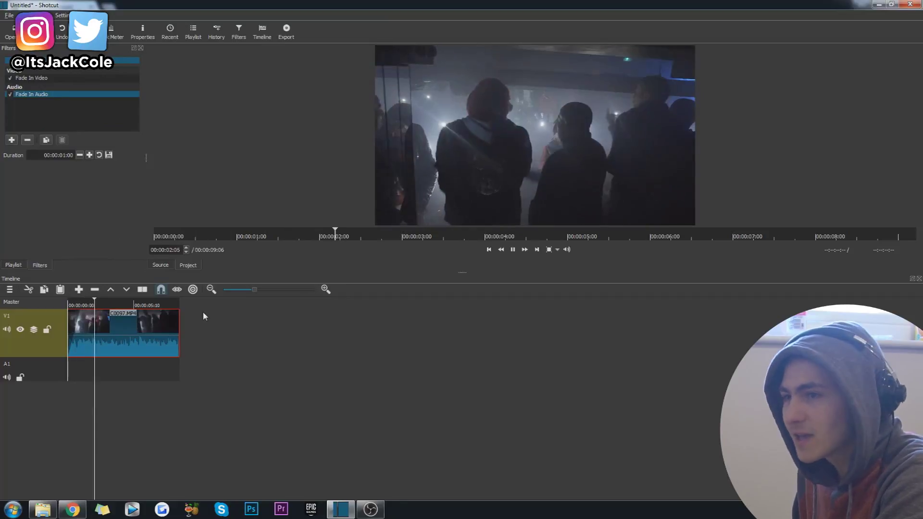
drag(98, 304, 86, 304)
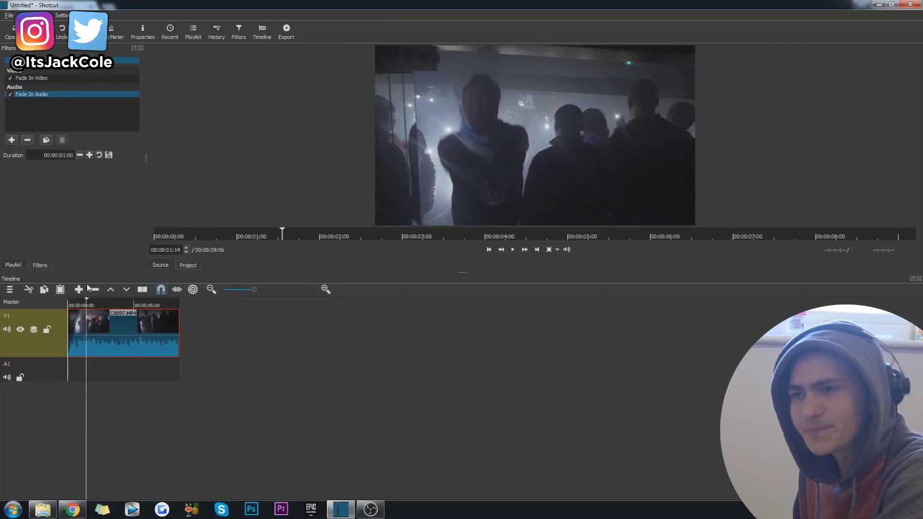
drag(85, 307, 68, 306)
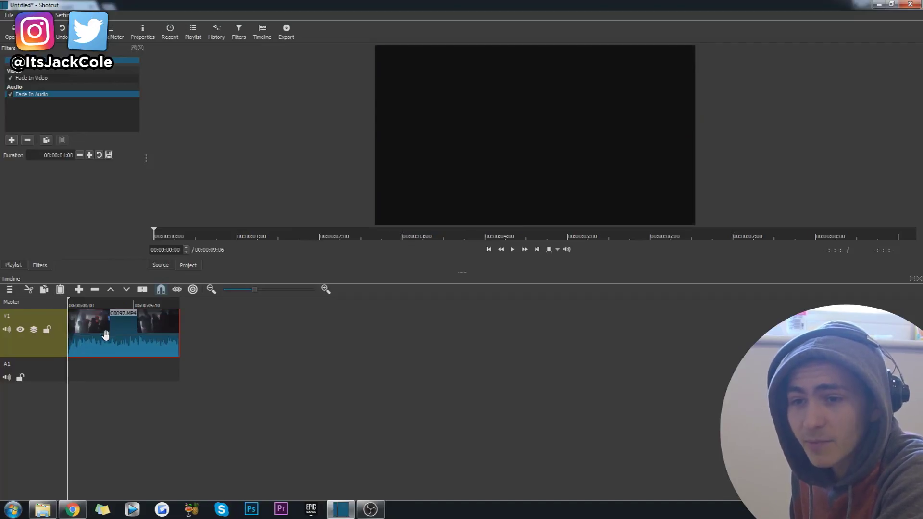
click(74, 306)
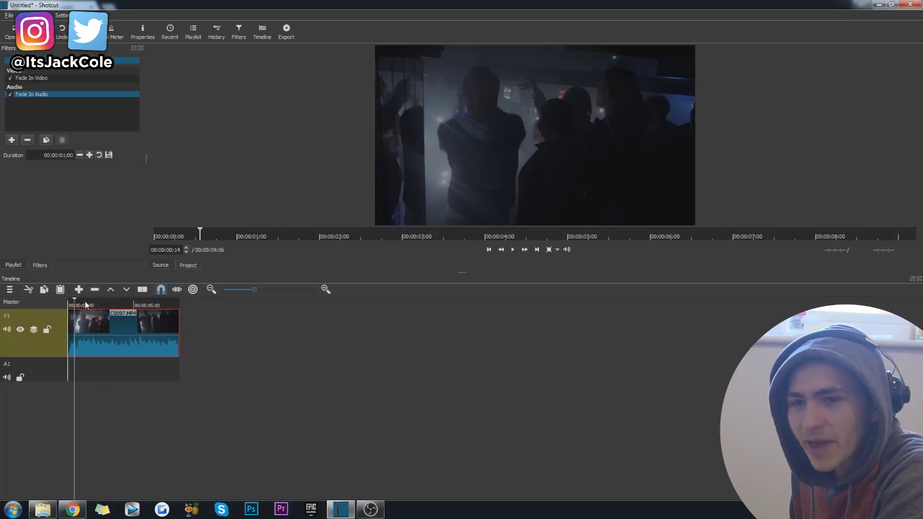
key(space)
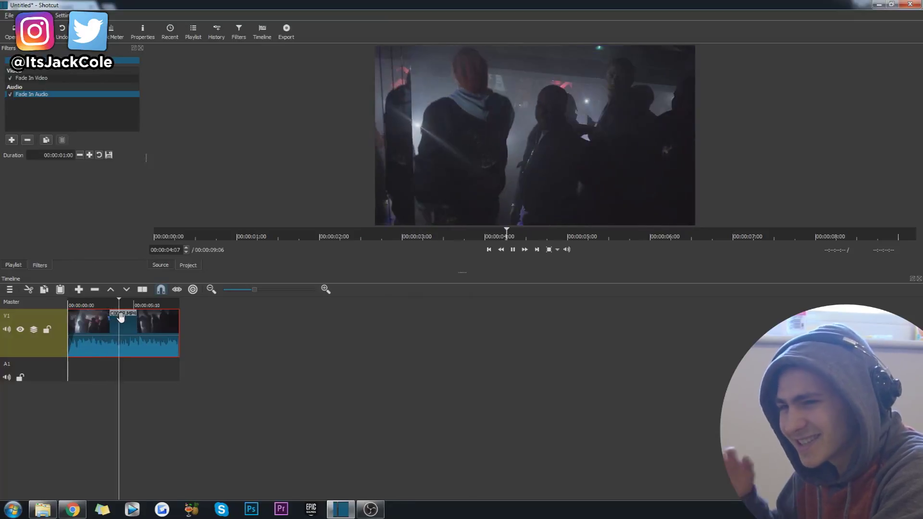
key(space)
drag(119, 302, 93, 302)
Step: Add a Color Grading filter with the default preset and push the Midtones wheel toward blue
click(11, 140)
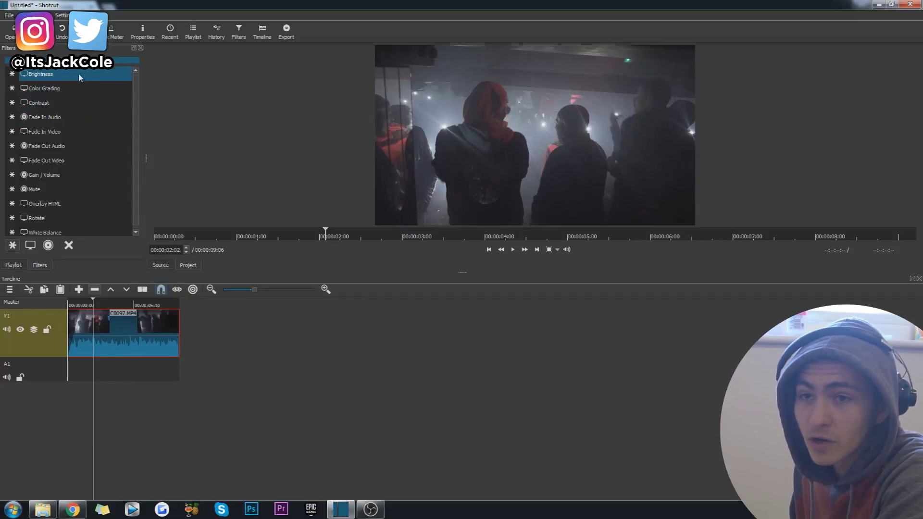
click(48, 89)
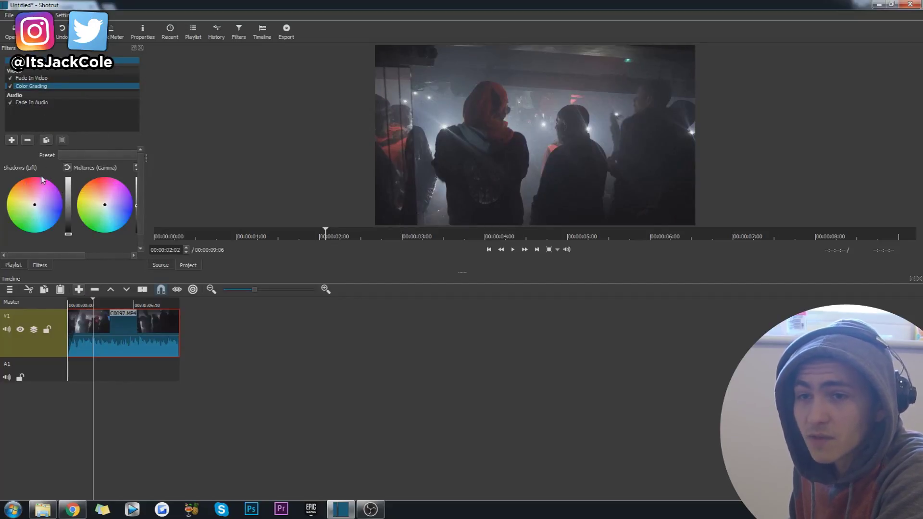
click(83, 154)
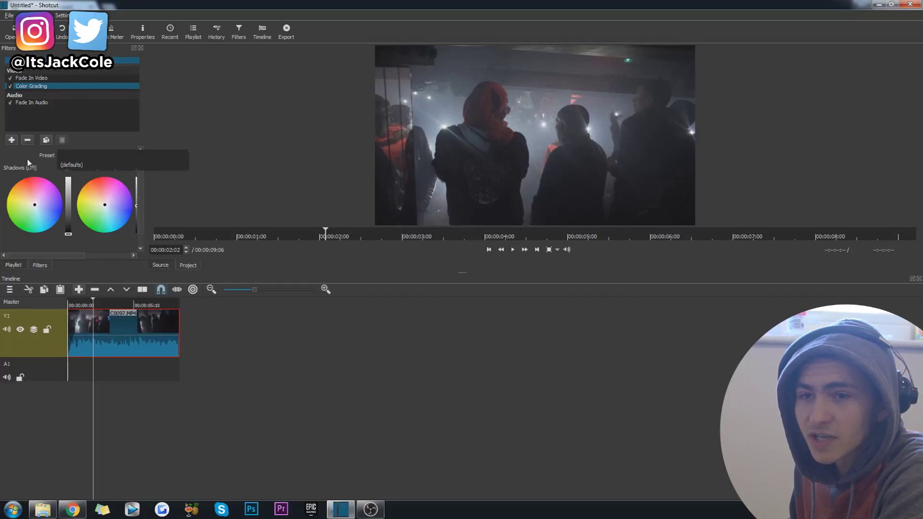
click(30, 165)
click(80, 155)
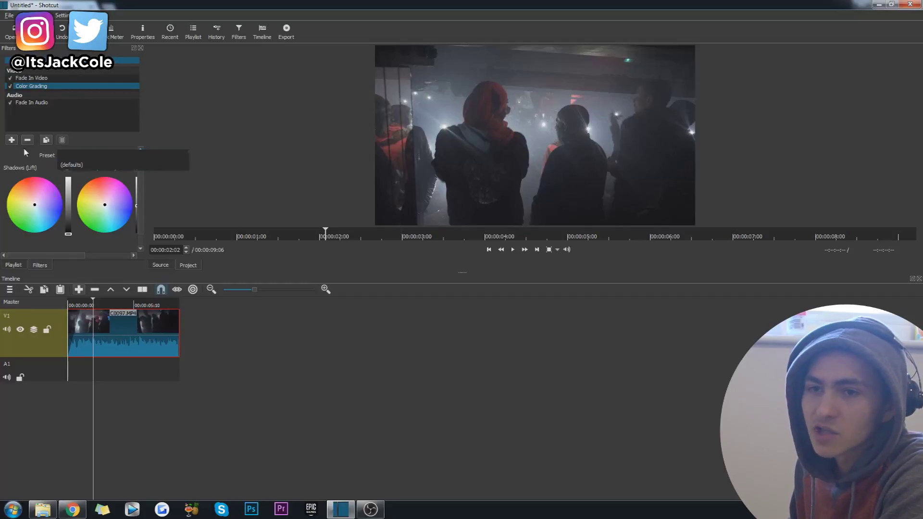
click(53, 161)
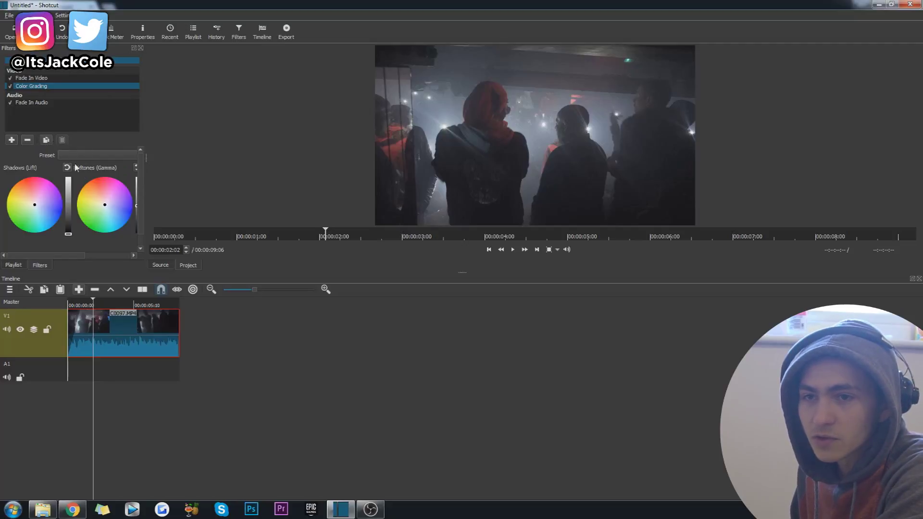
drag(80, 258, 26, 253)
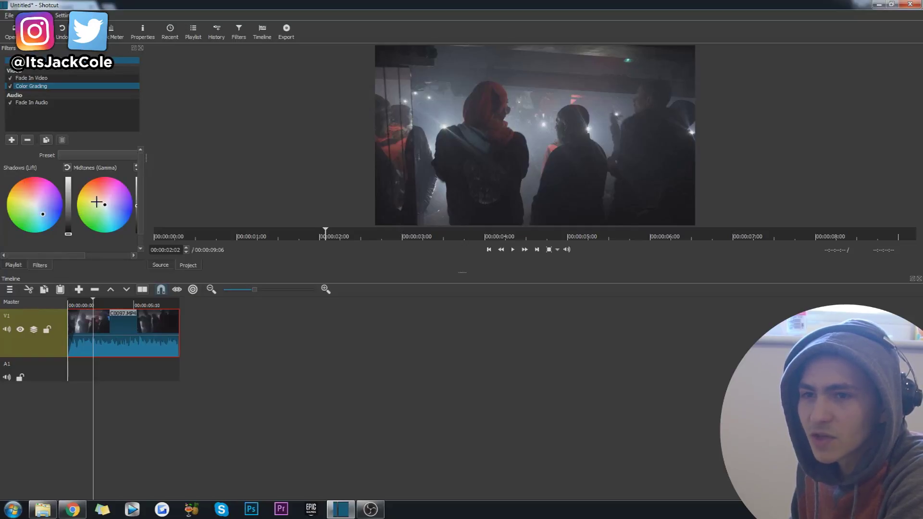
click(110, 208)
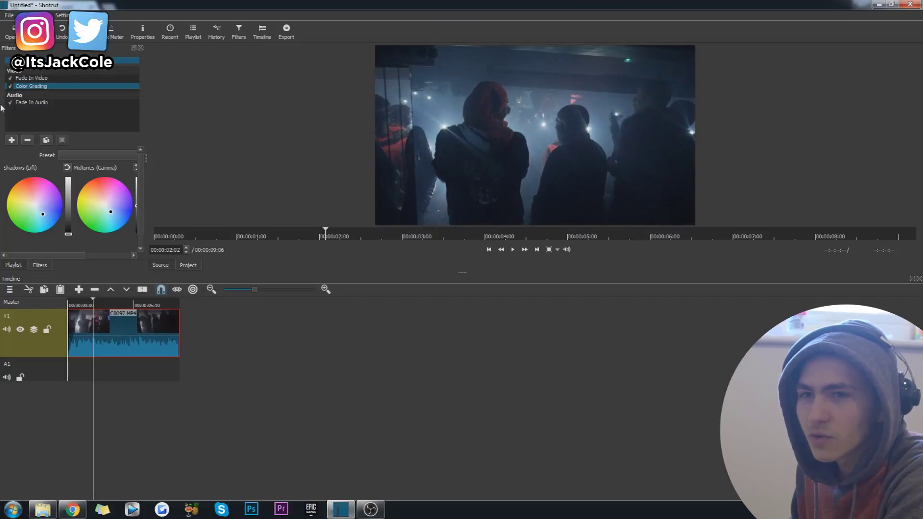
click(11, 86)
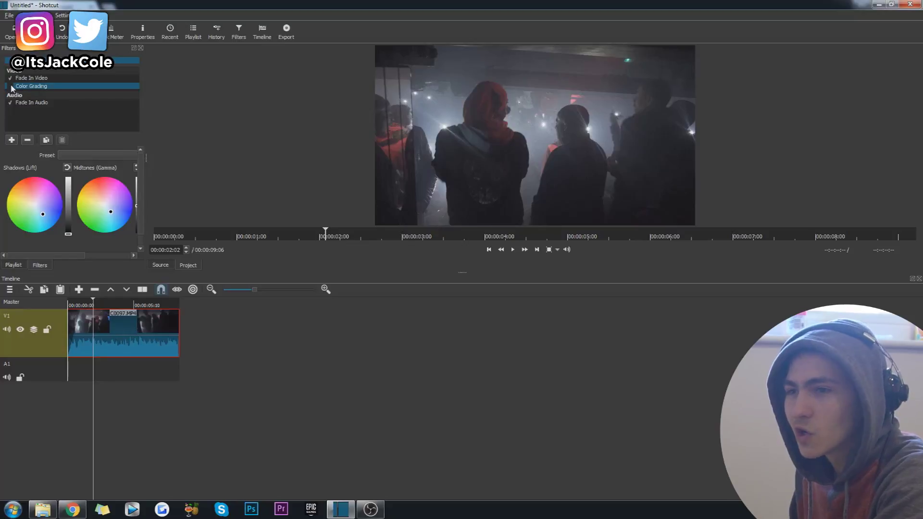
click(10, 86)
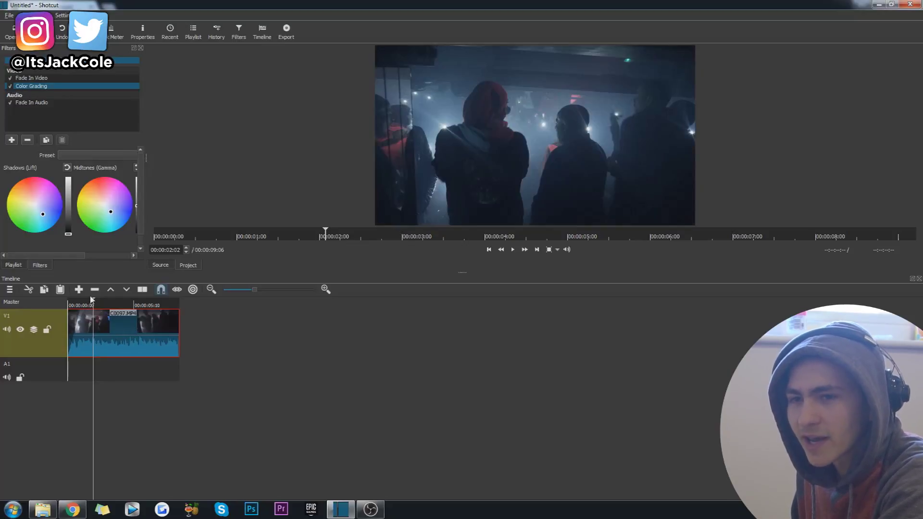
drag(93, 304, 65, 304)
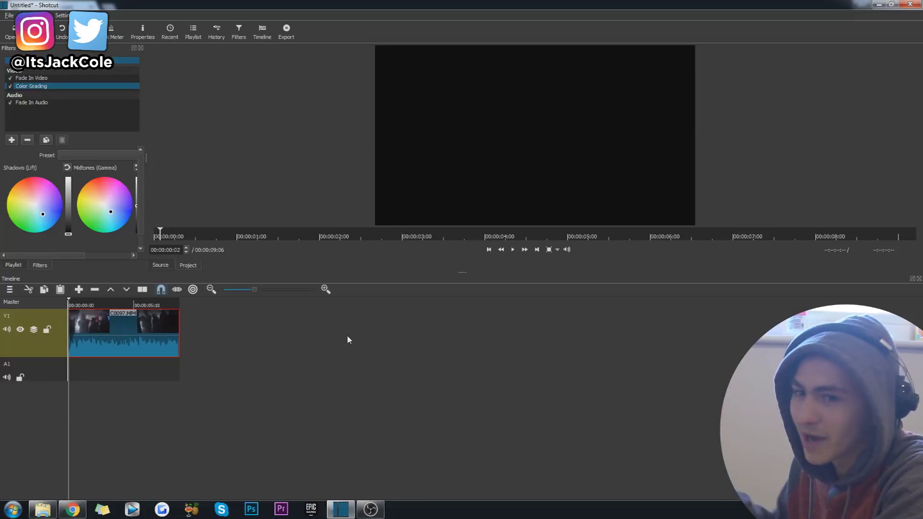
Step: Play the blue-graded clip from the start several times to review the look
key(space)
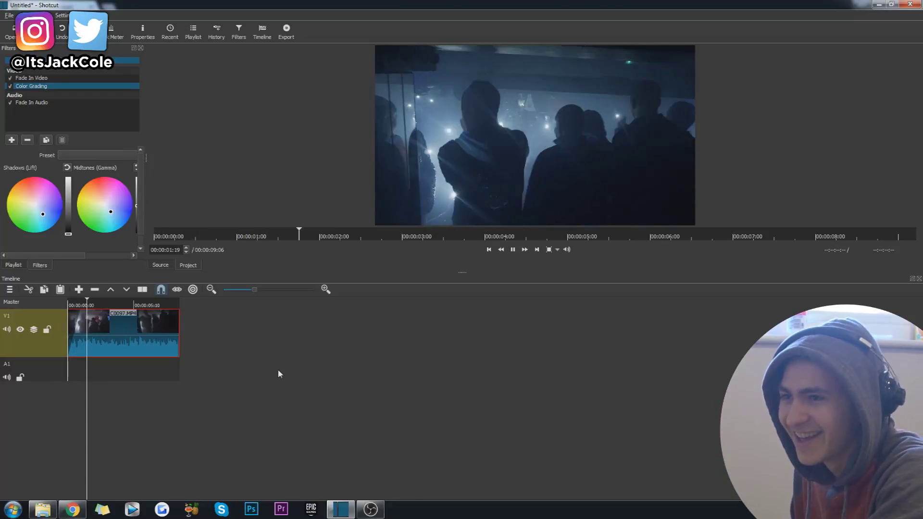
key(space)
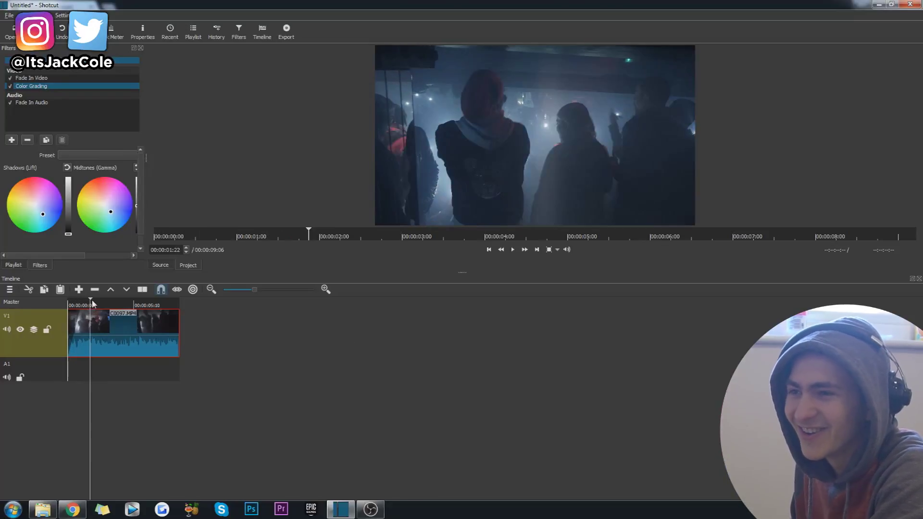
drag(93, 304, 68, 304)
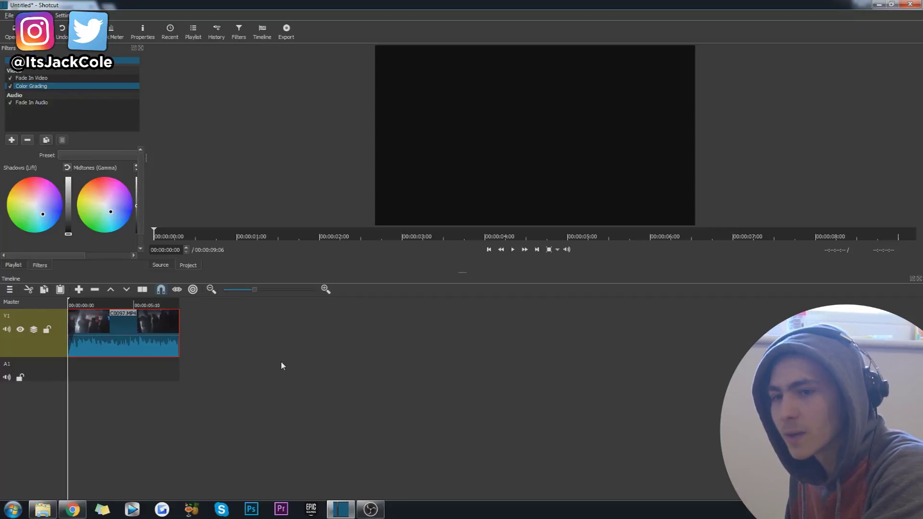
key(space)
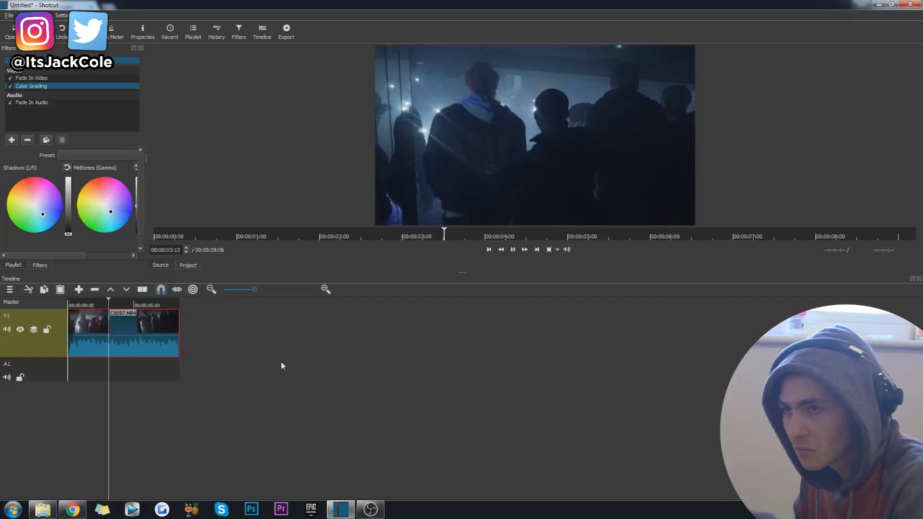
key(space)
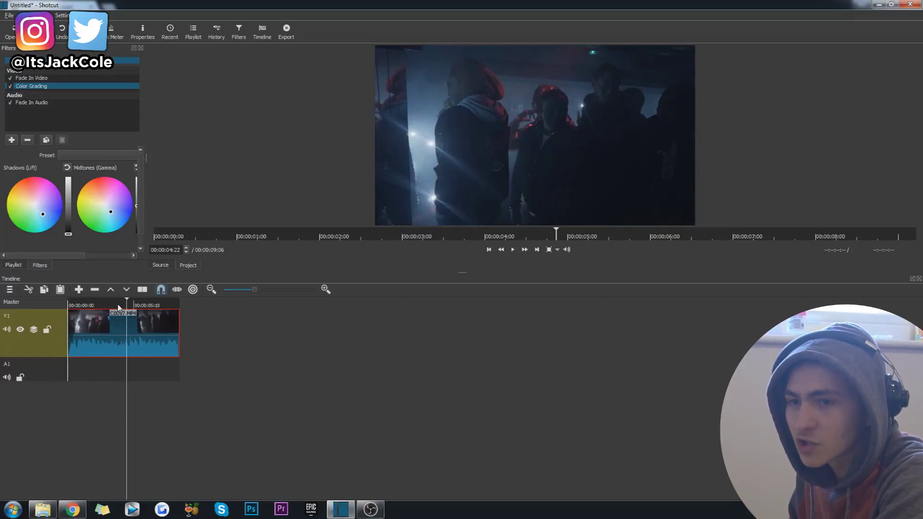
drag(126, 303, 61, 308)
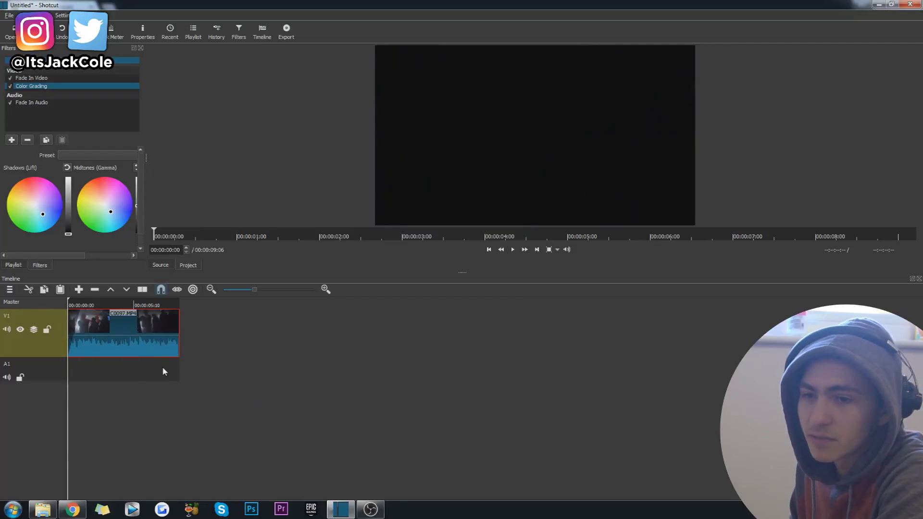
key(space)
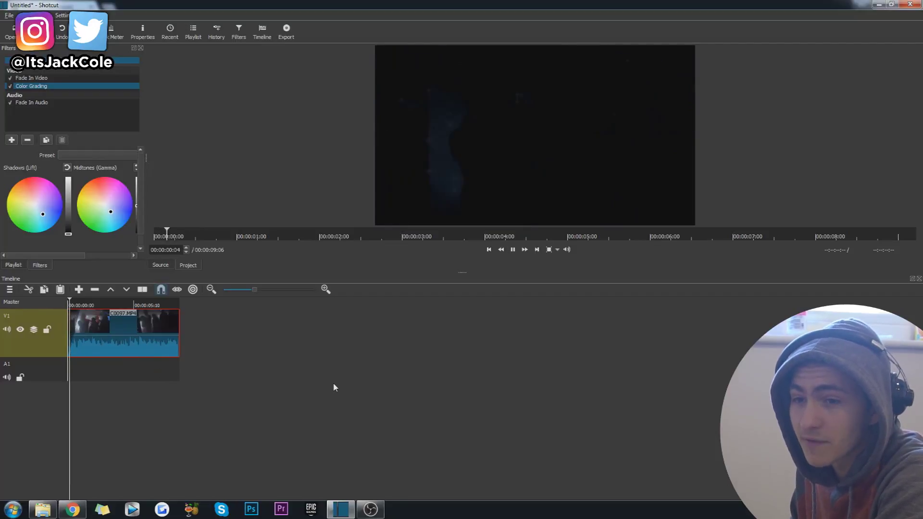
key(space)
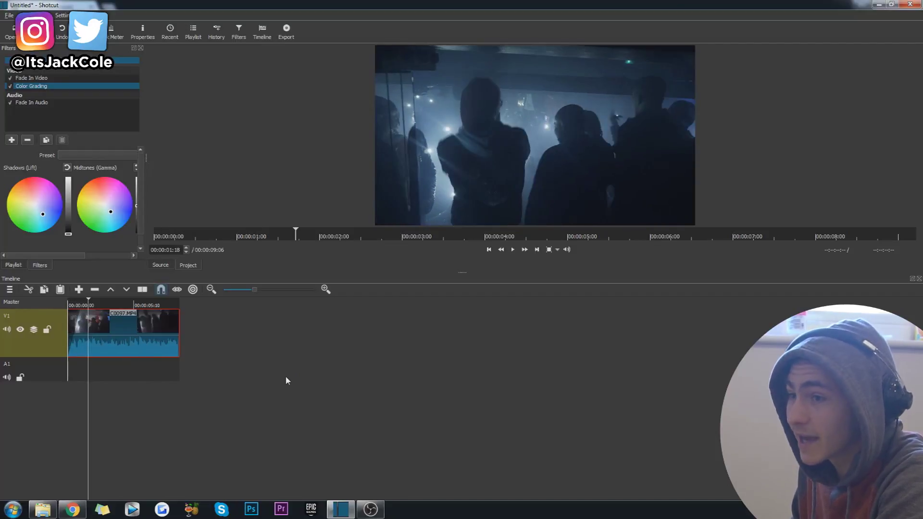
Step: Dismiss the save prompt and inspect the graded footage at several frames near the clip start
key(ctrl+s)
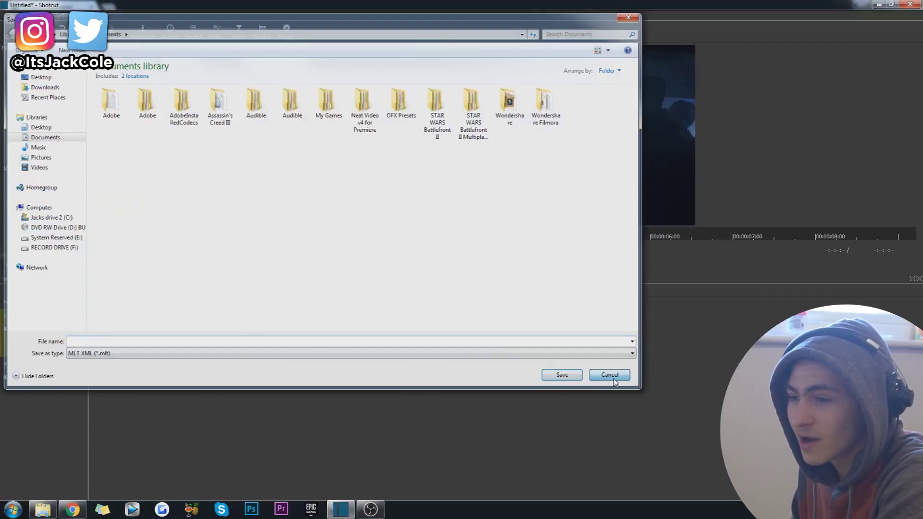
click(610, 376)
drag(95, 306, 85, 305)
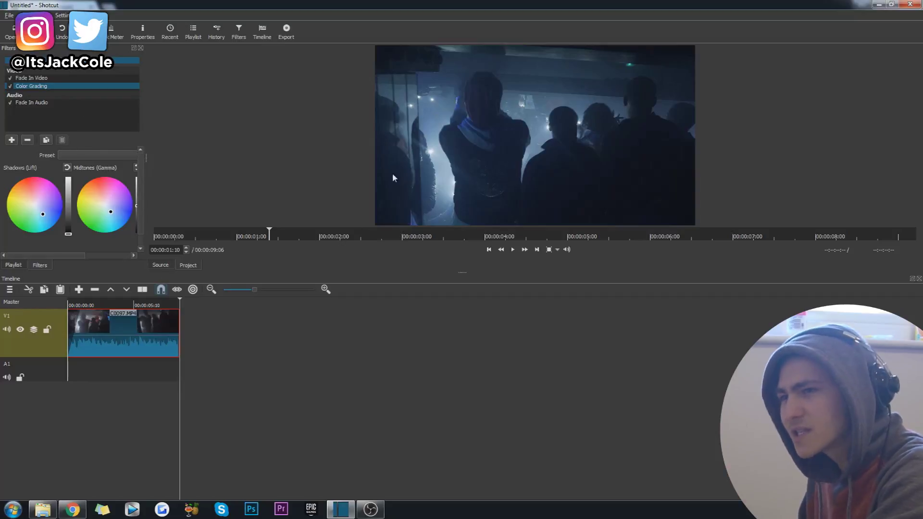
click(94, 305)
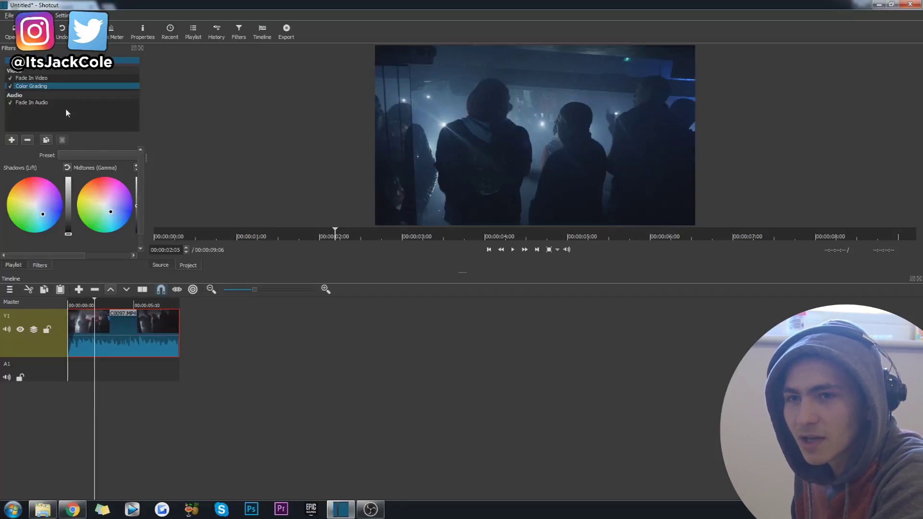
click(102, 306)
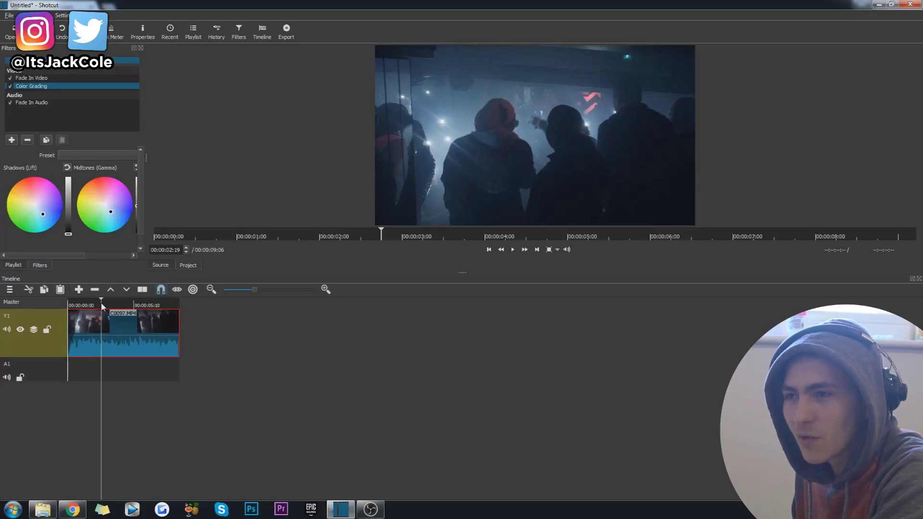
click(72, 304)
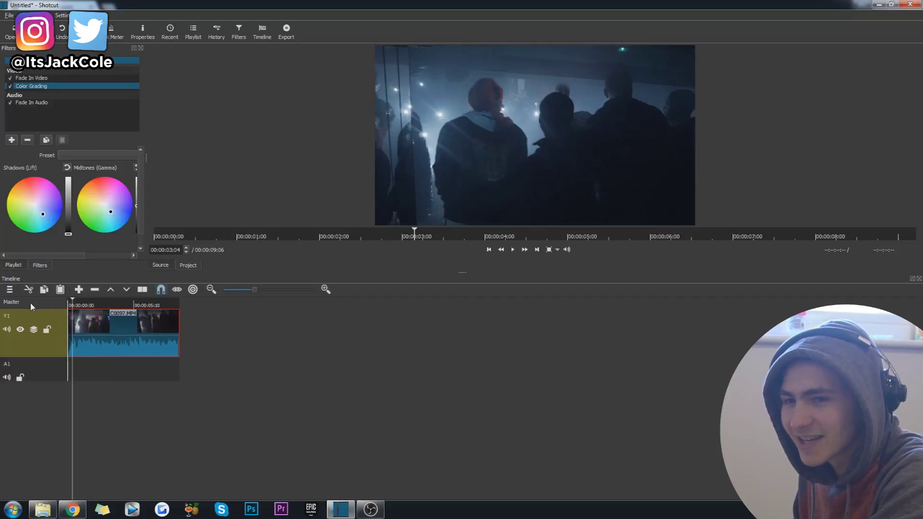
click(73, 305)
click(70, 305)
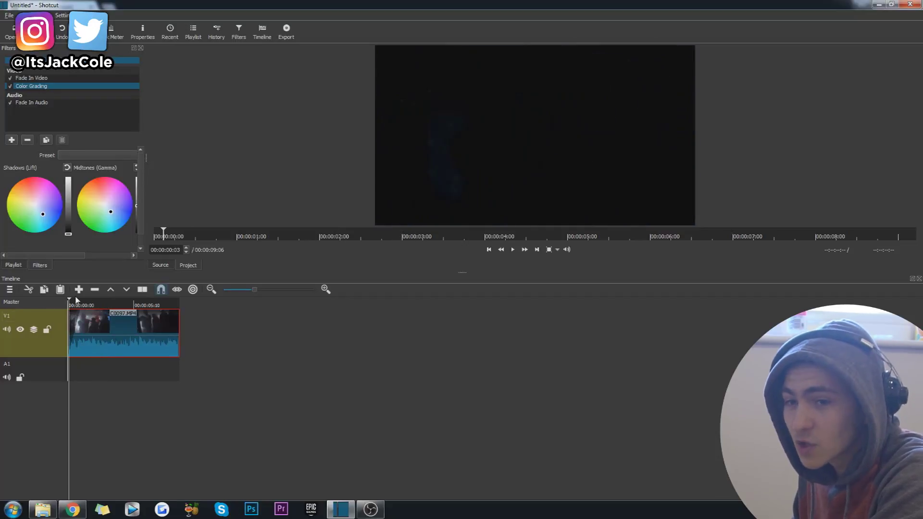
click(12, 140)
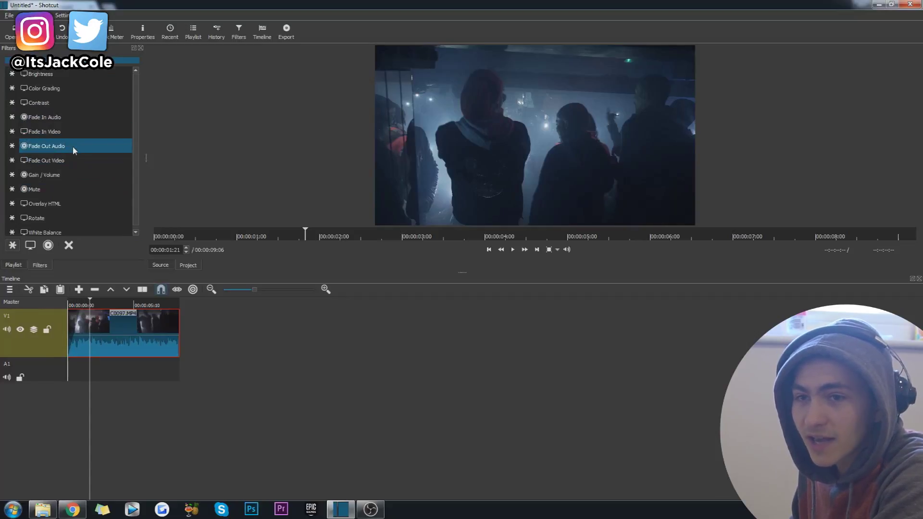
Step: Add Fade Out Audio and Fade Out Video filters, then return the playhead to the start
click(71, 146)
click(13, 140)
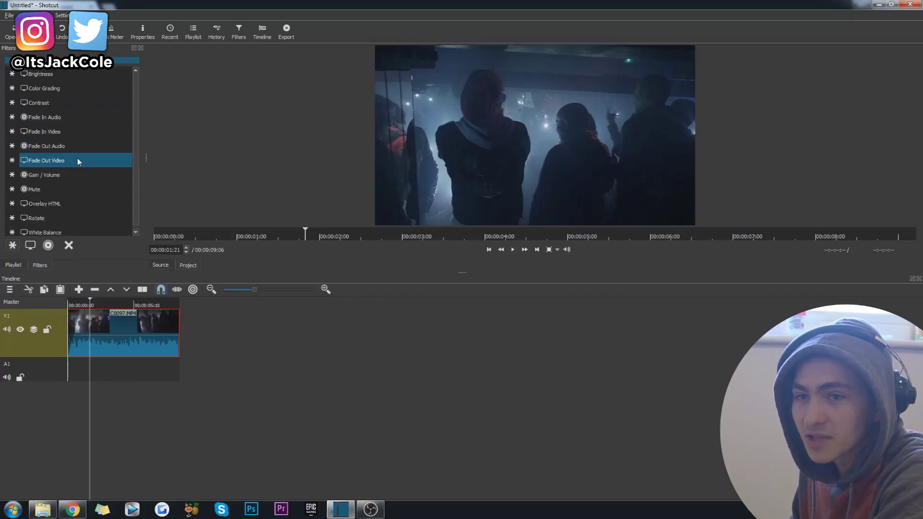
click(78, 161)
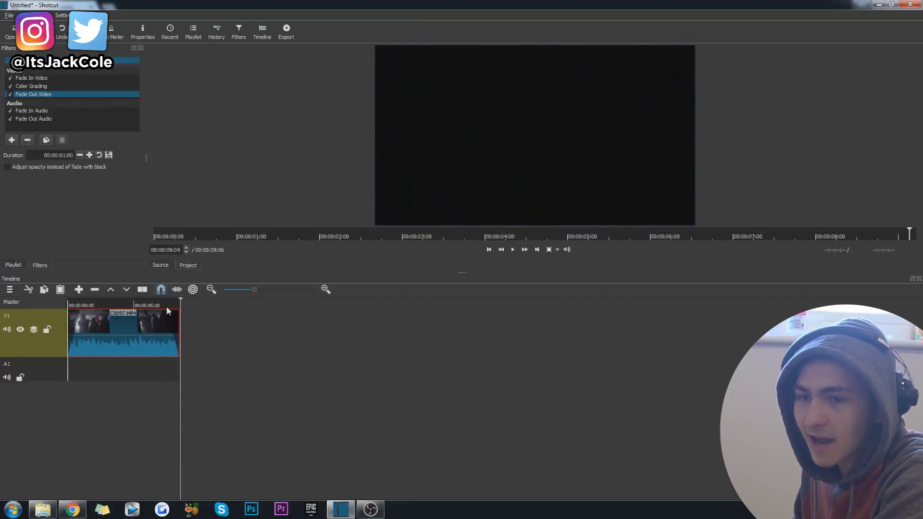
drag(166, 306, 88, 307)
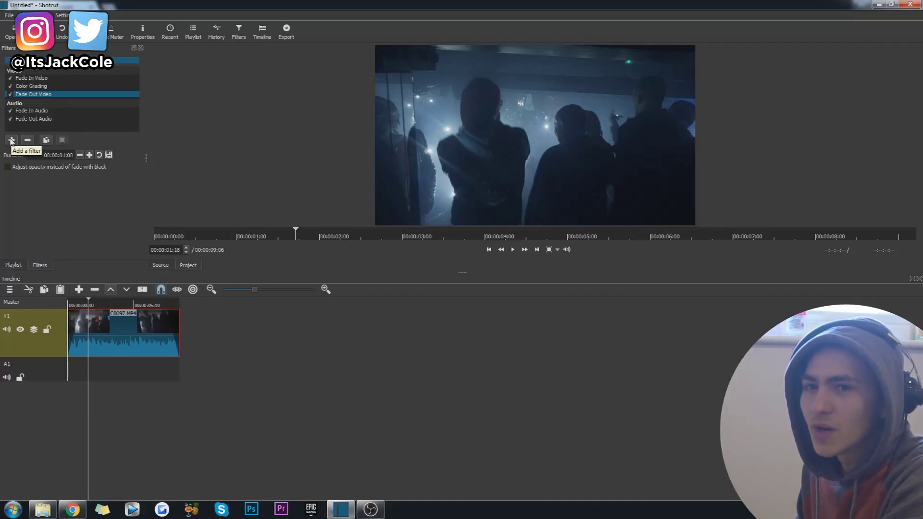
Step: Add a Crop filter from the full video filter list and set Top and Bottom to 200 px
click(10, 140)
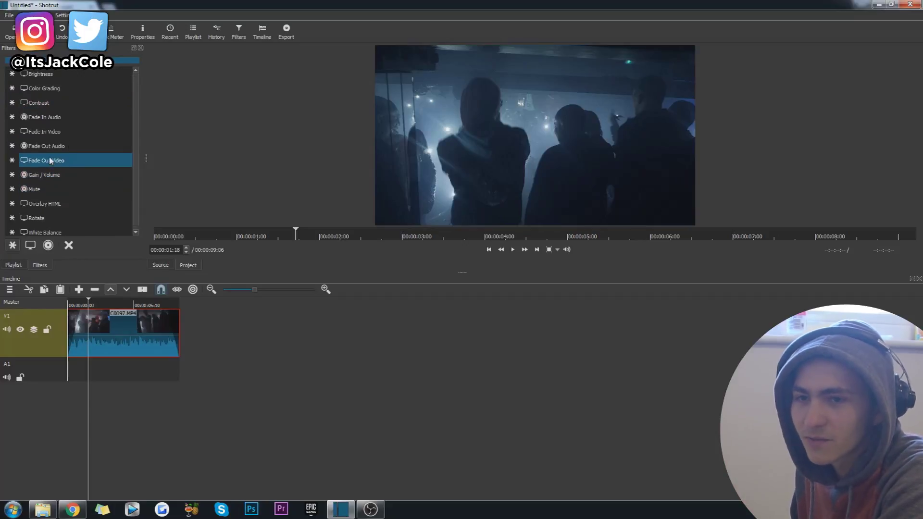
click(30, 245)
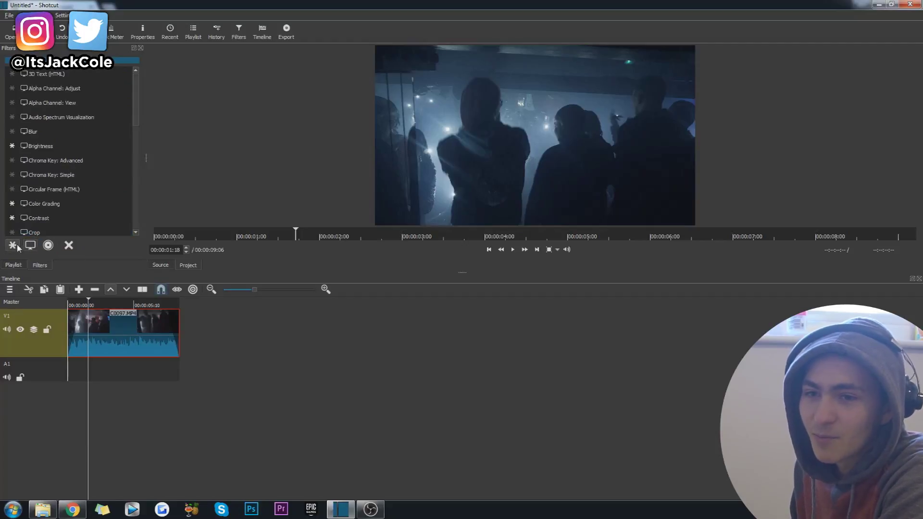
click(14, 246)
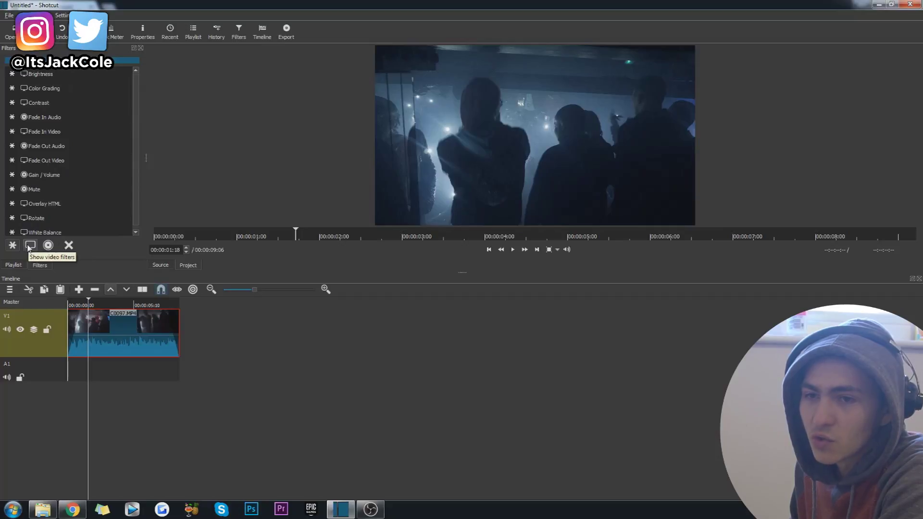
click(29, 246)
scroll(33, 147, down, 2)
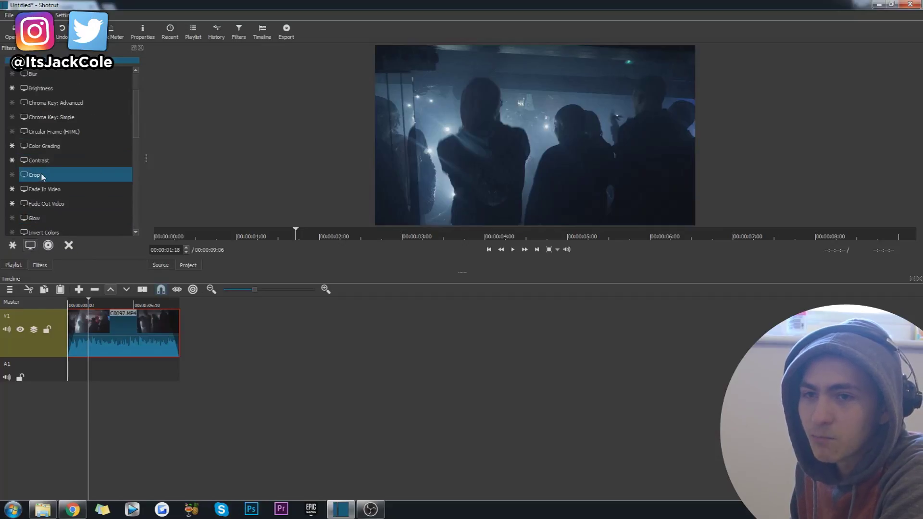
click(52, 176)
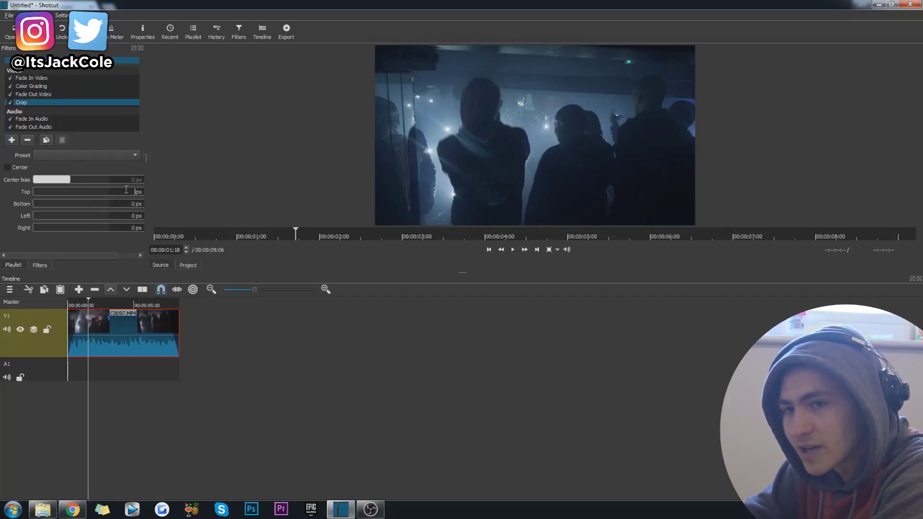
click(125, 190)
text(200 )
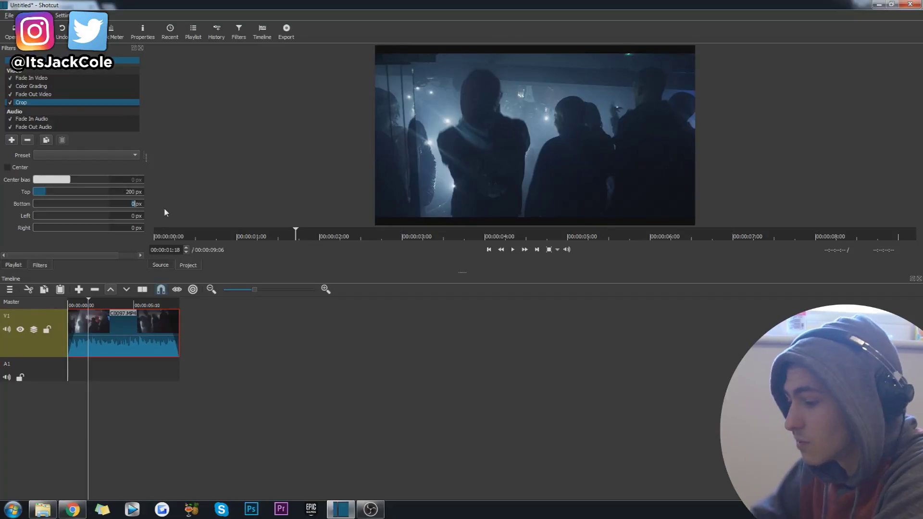
text(200)
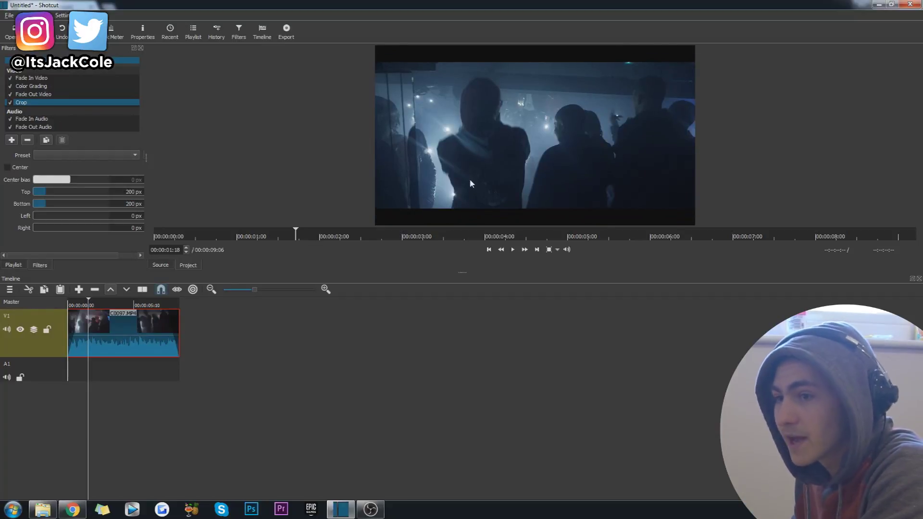
drag(89, 304, 60, 311)
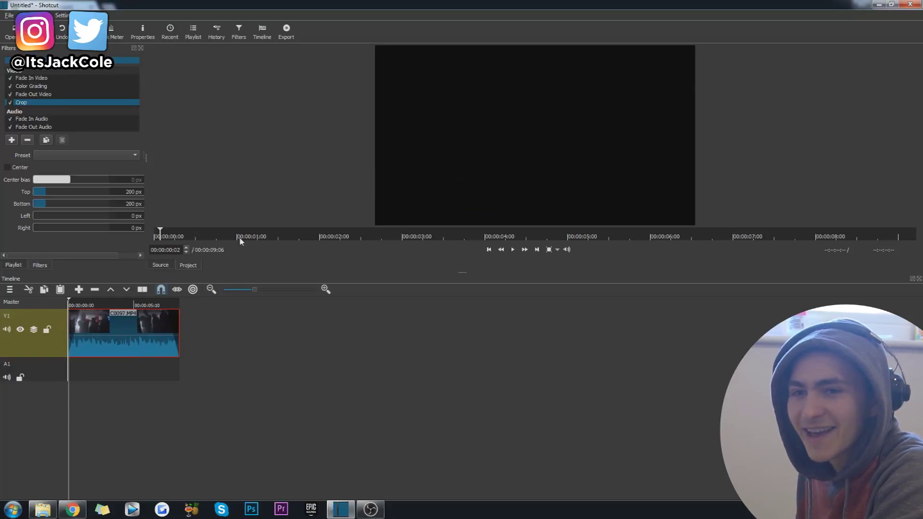
Step: Play the letterboxed clip, then scrub back to around two to four seconds in
key(space)
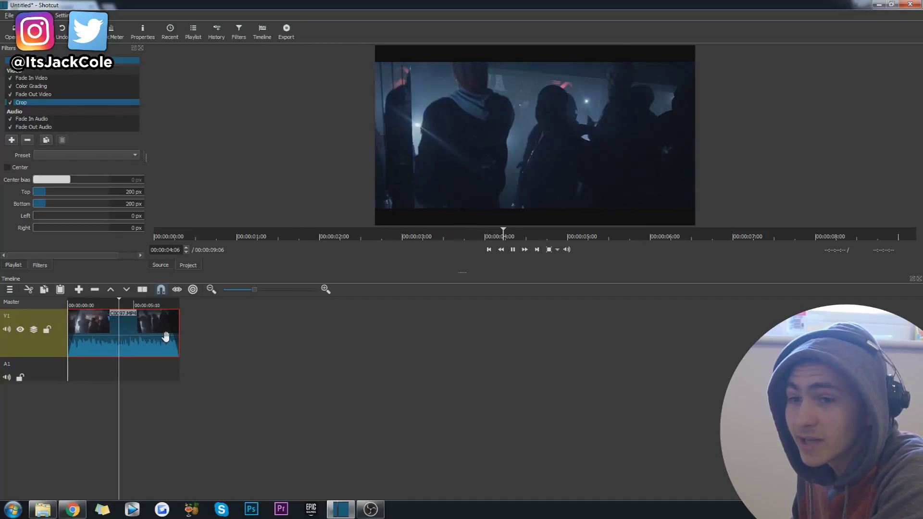
key(space)
drag(108, 305, 69, 306)
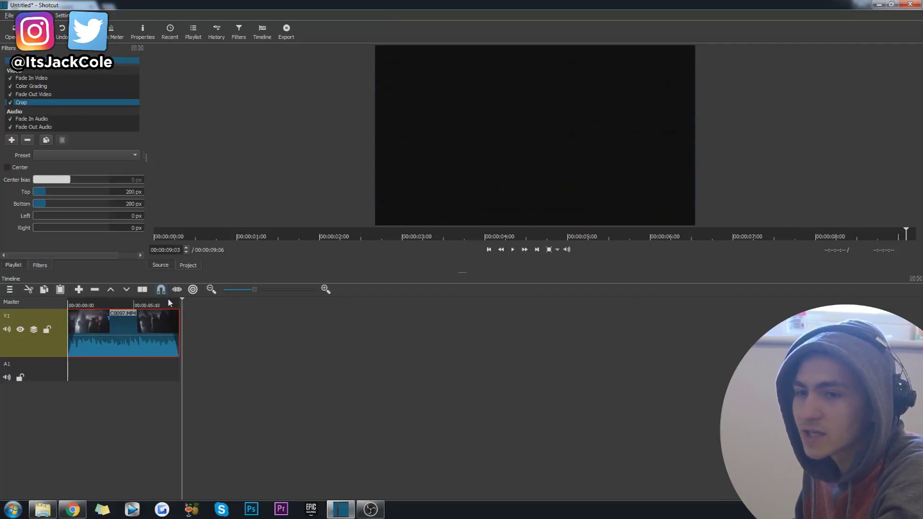
drag(169, 303, 69, 304)
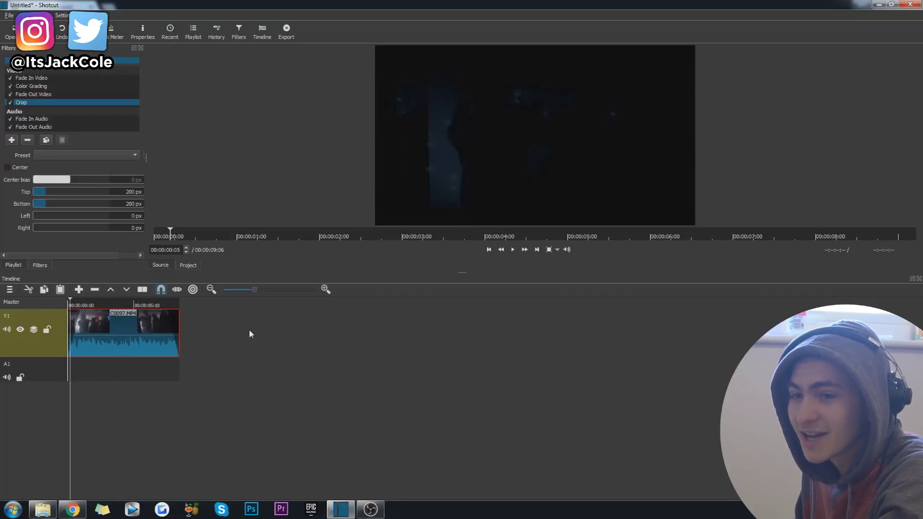
Step: Check the picture near 3.5 seconds and move Fade In Video below Crop
click(111, 303)
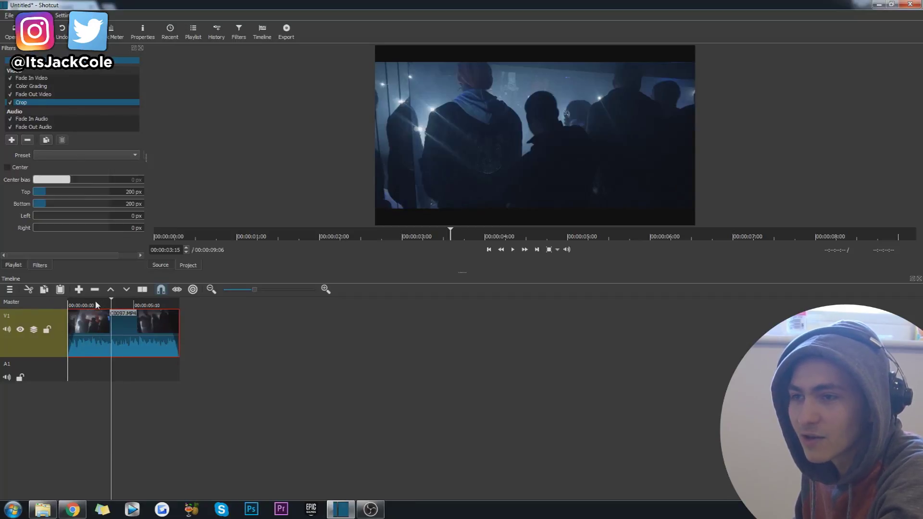
click(92, 302)
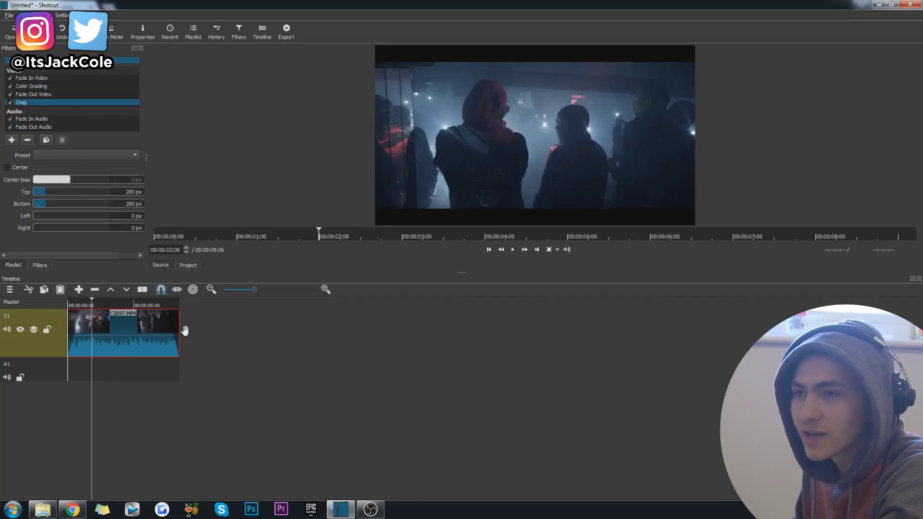
drag(11, 78, 13, 102)
Step: Disable all six filters to see the raw footage, and enlarge the video preview
click(10, 79)
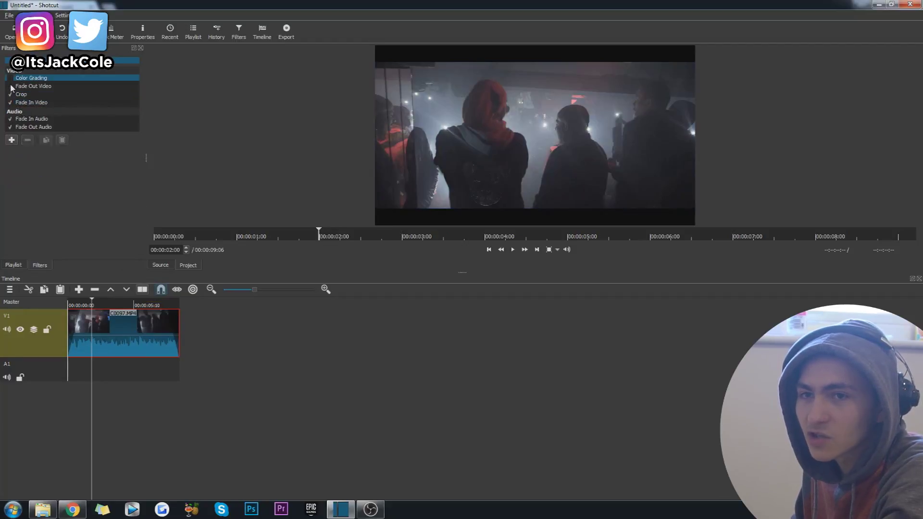
click(10, 78)
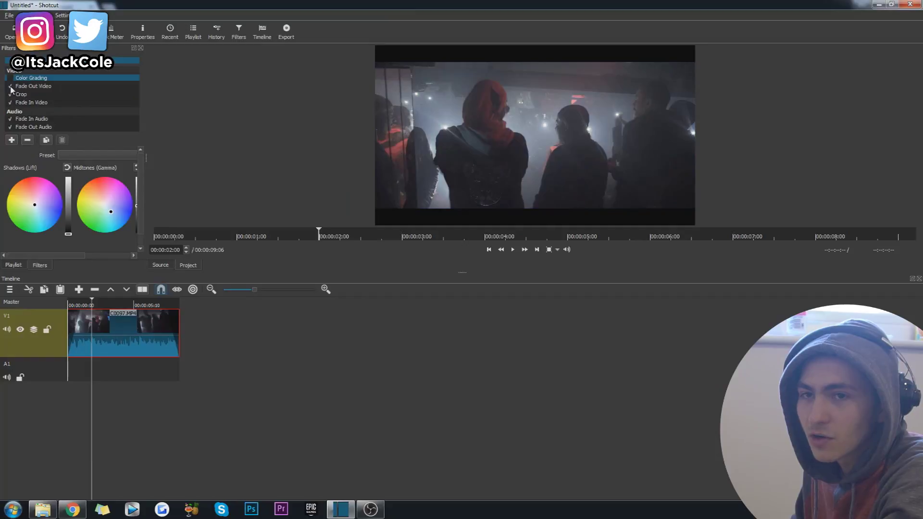
click(11, 86)
click(10, 95)
click(10, 103)
click(10, 119)
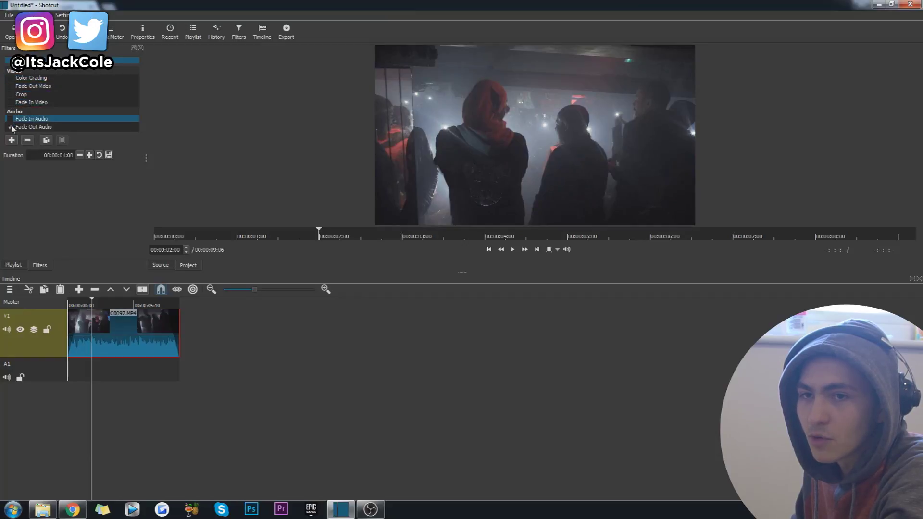
click(10, 127)
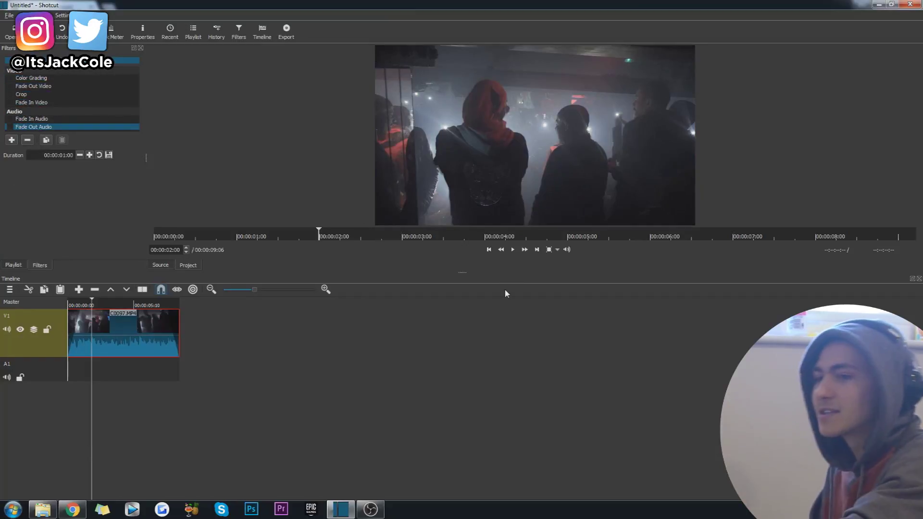
drag(462, 273, 469, 326)
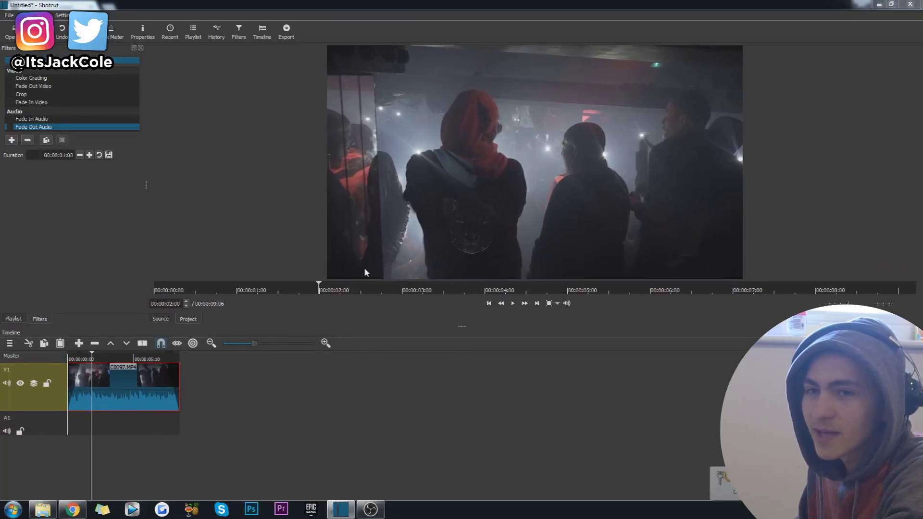
Step: Re-enable the audio fades, Fade In Video, Crop, Fade Out Video and Color Grading
click(12, 126)
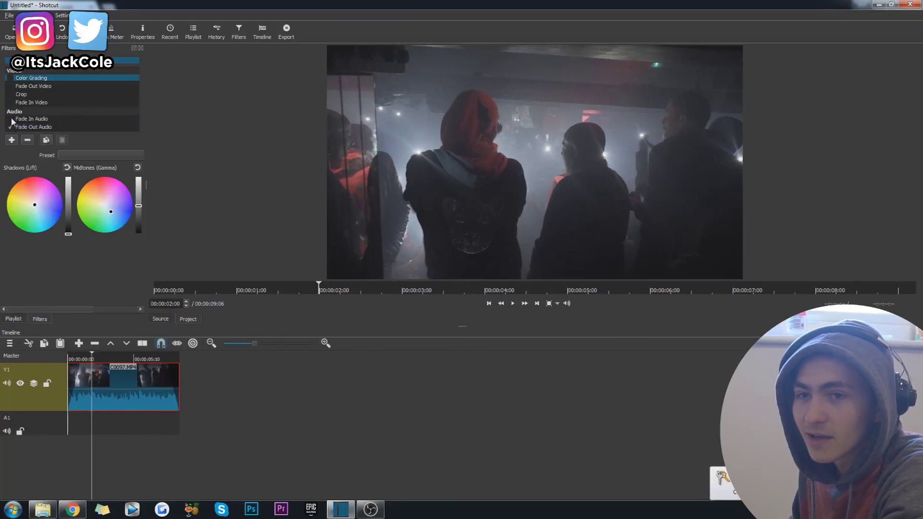
click(10, 119)
click(10, 102)
click(11, 94)
click(10, 86)
click(10, 78)
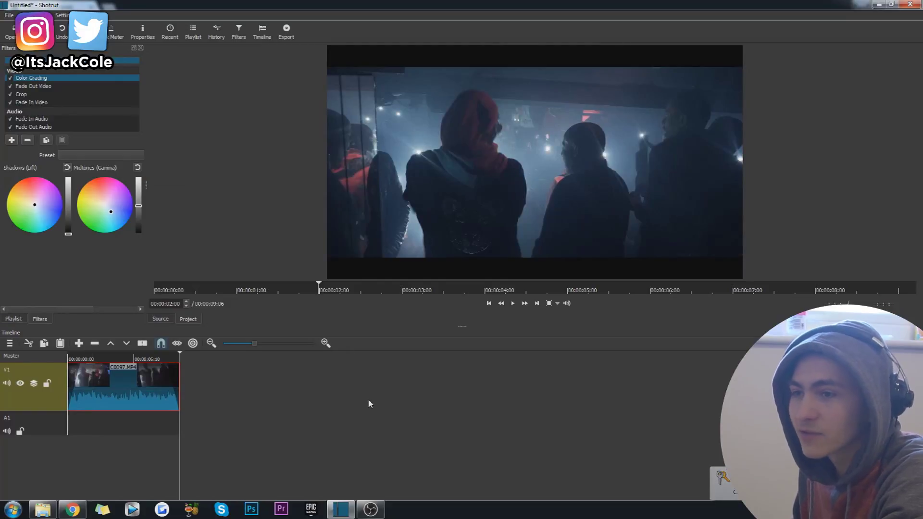
key(space)
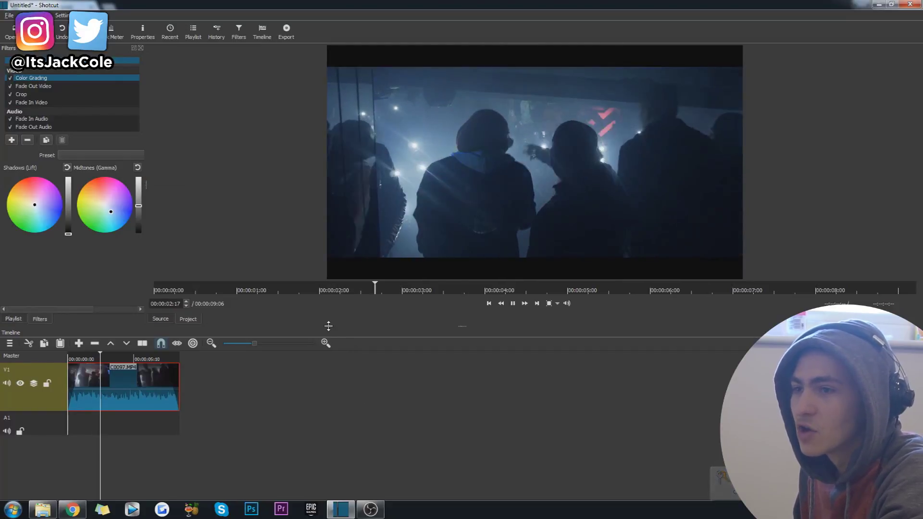
click(494, 240)
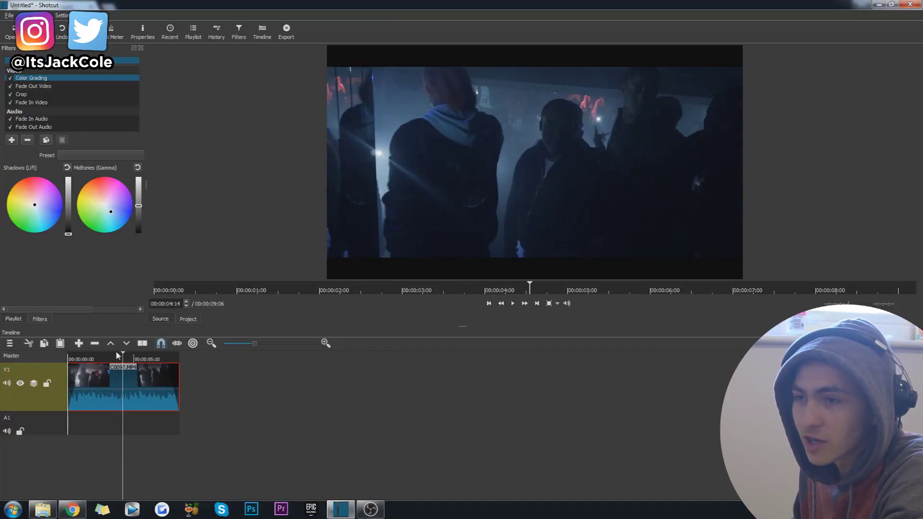
drag(120, 359, 95, 360)
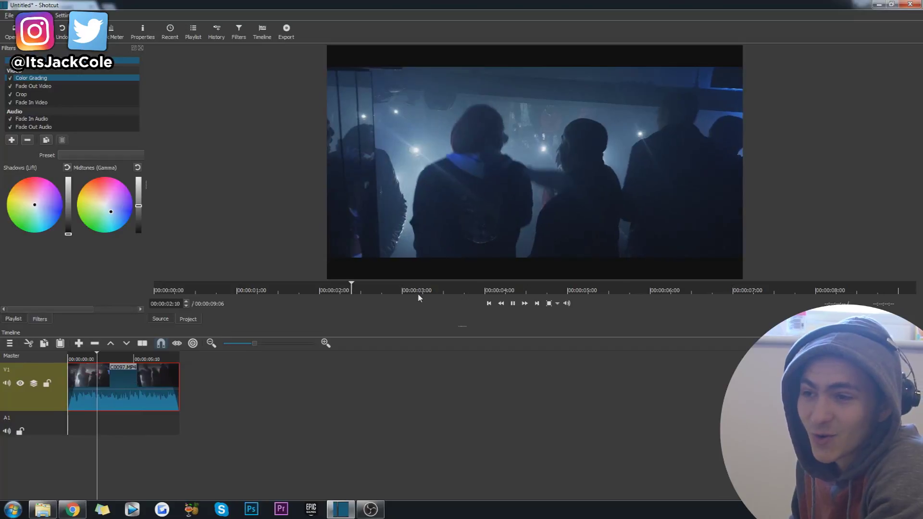
key(space)
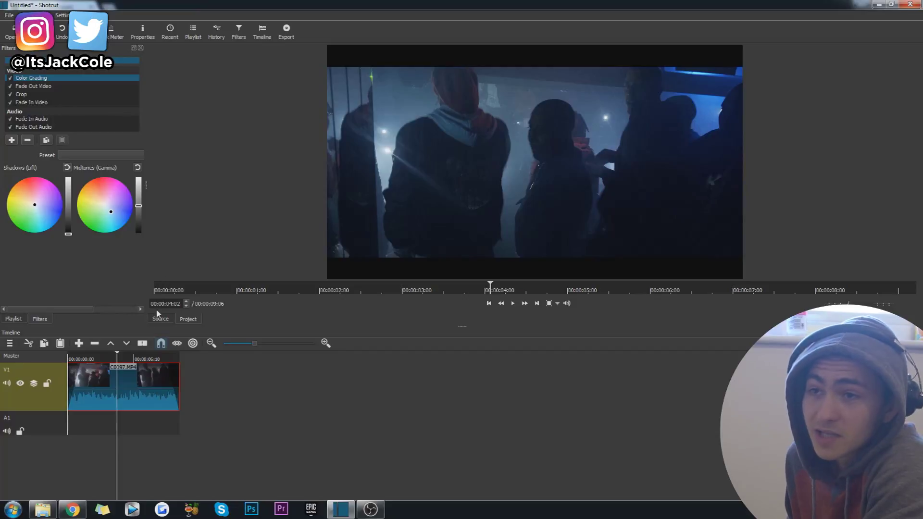
drag(105, 359, 69, 360)
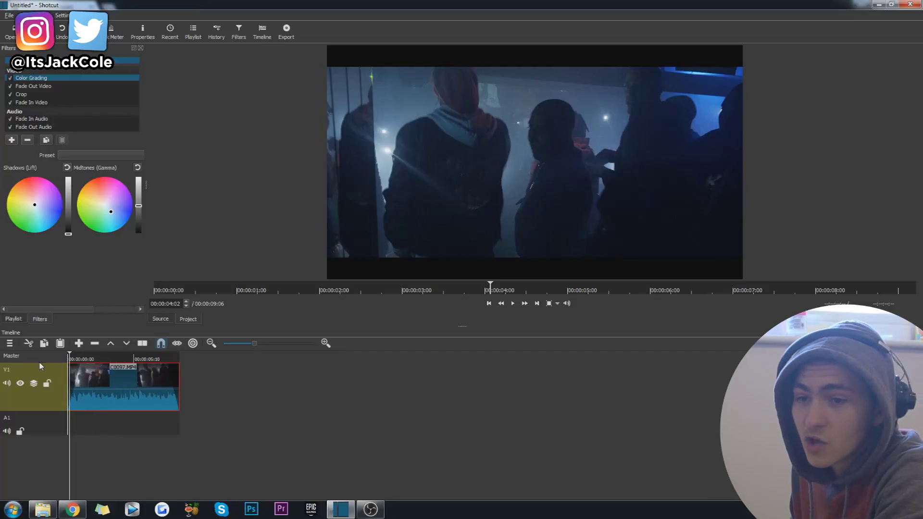
key(space)
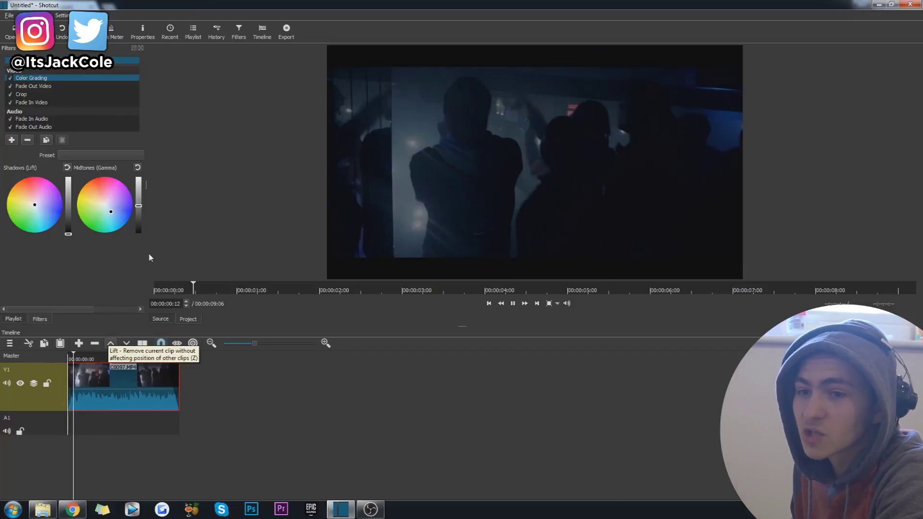
key(space)
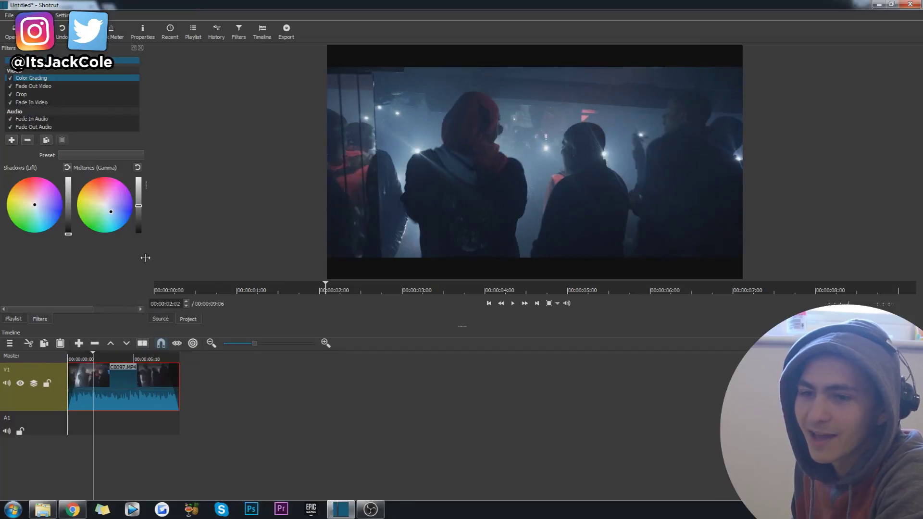
click(286, 35)
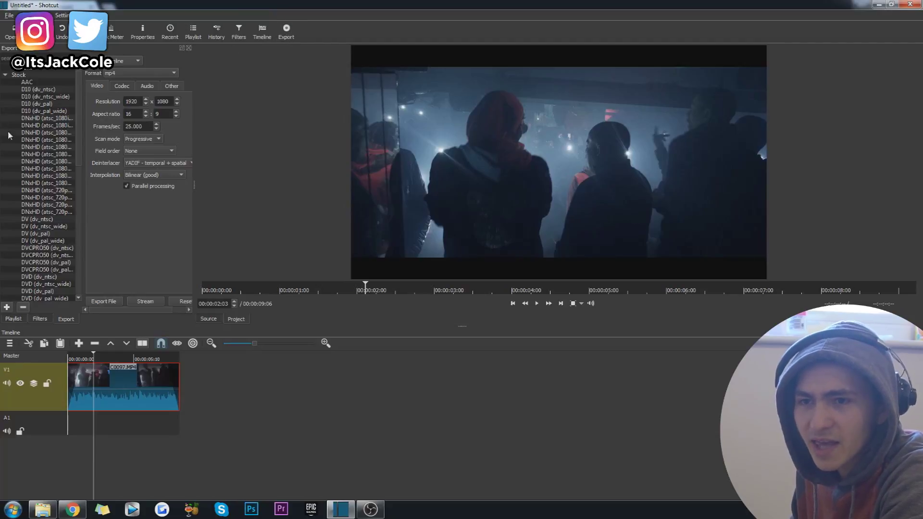
Step: Select the H.264 High Profile export preset and keep the frame rate at 25.000
scroll(29, 123, down, 6)
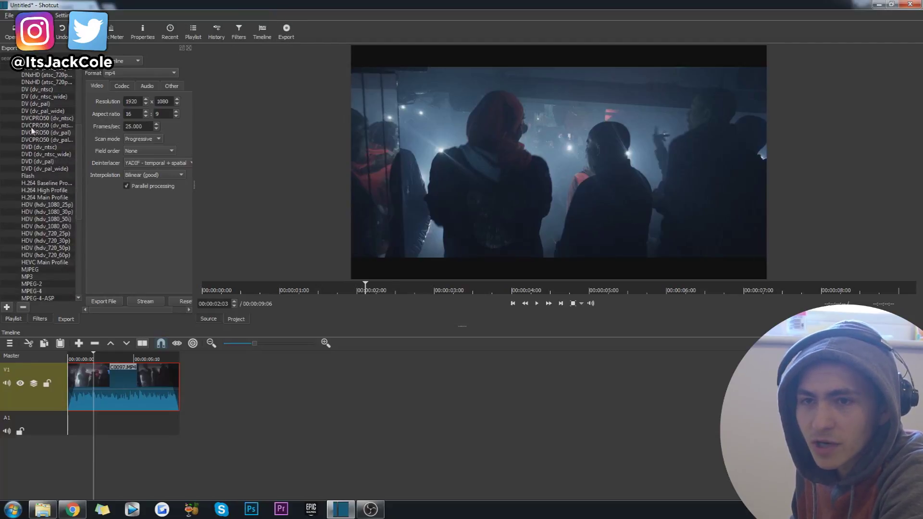
click(49, 191)
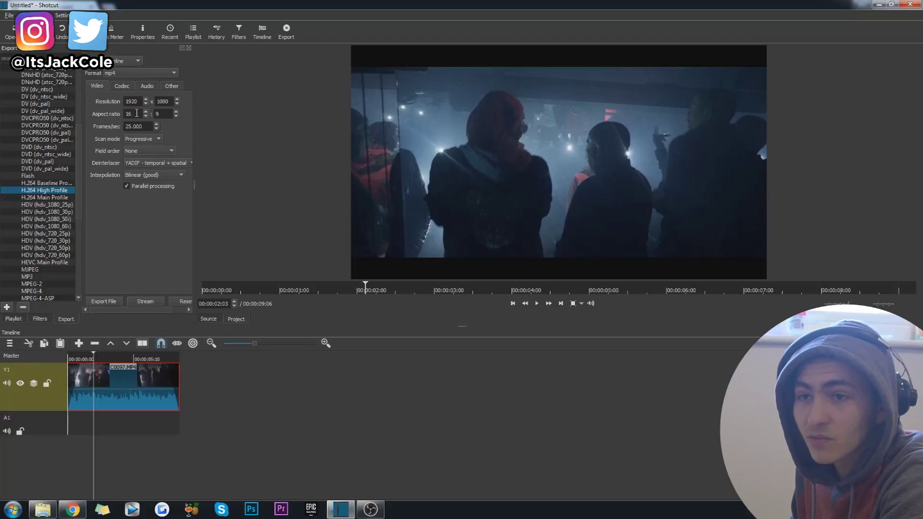
double_click(145, 127)
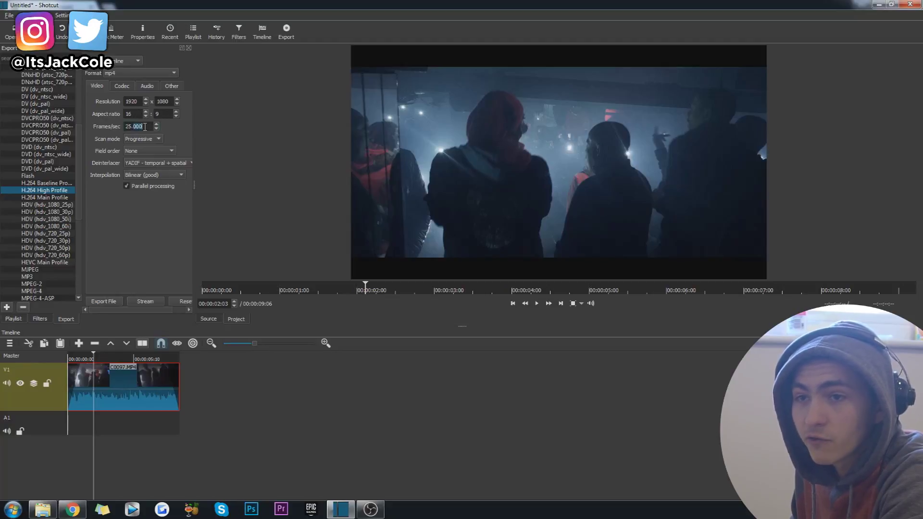
click(150, 126)
drag(127, 127, 124, 127)
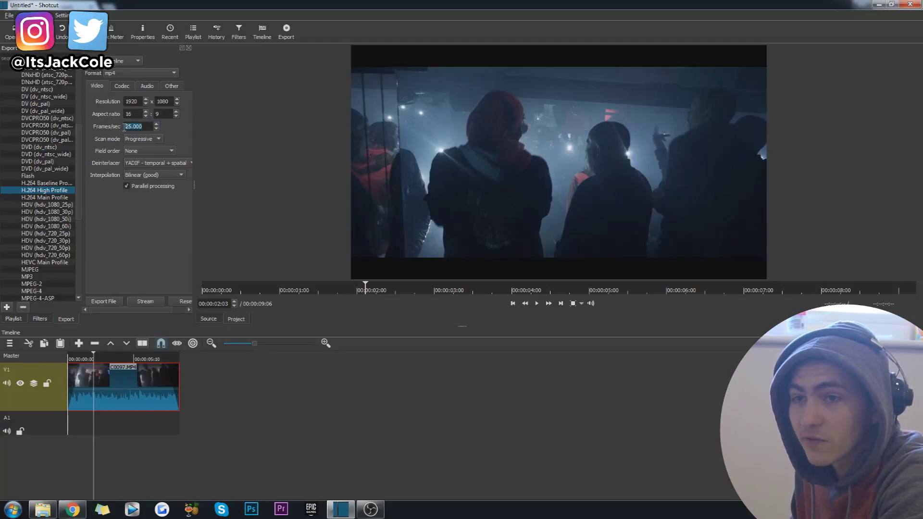
click(158, 134)
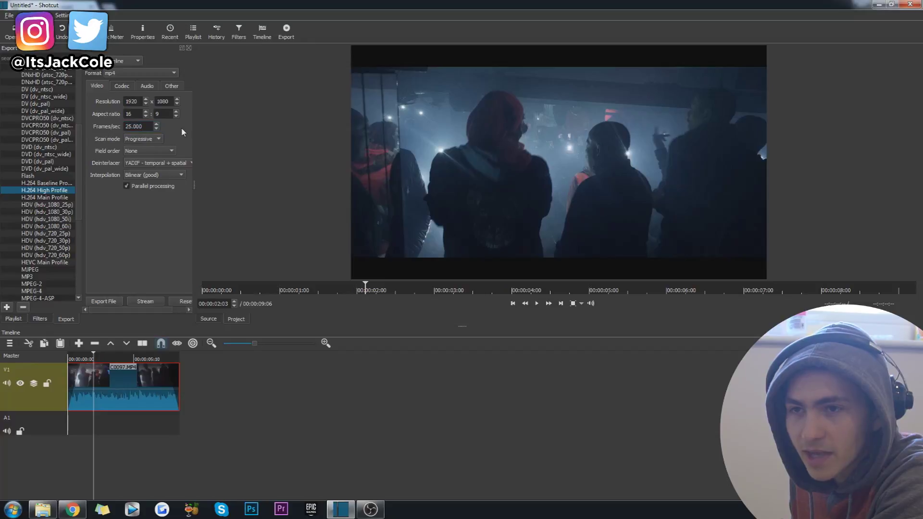
Step: Keep the YADIF deinterlacer, Progressive scan mode and the existing interpolation setting
click(171, 167)
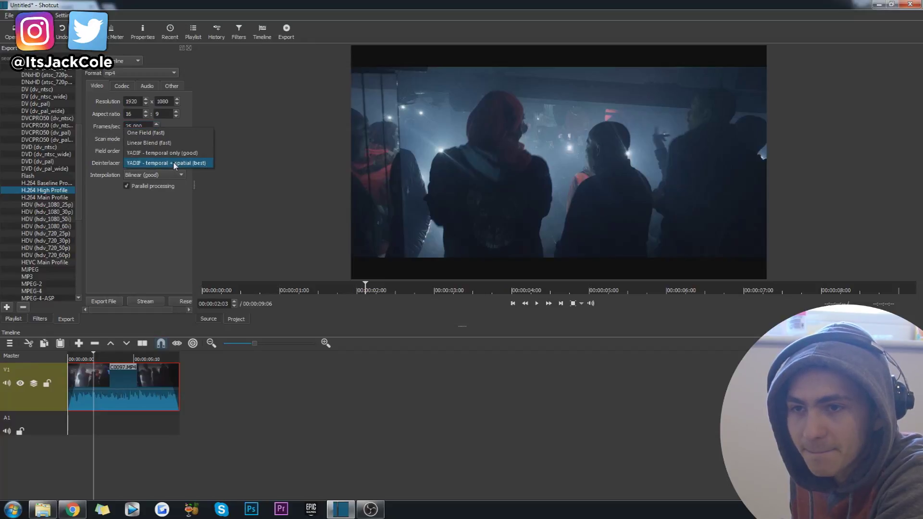
click(90, 246)
click(148, 142)
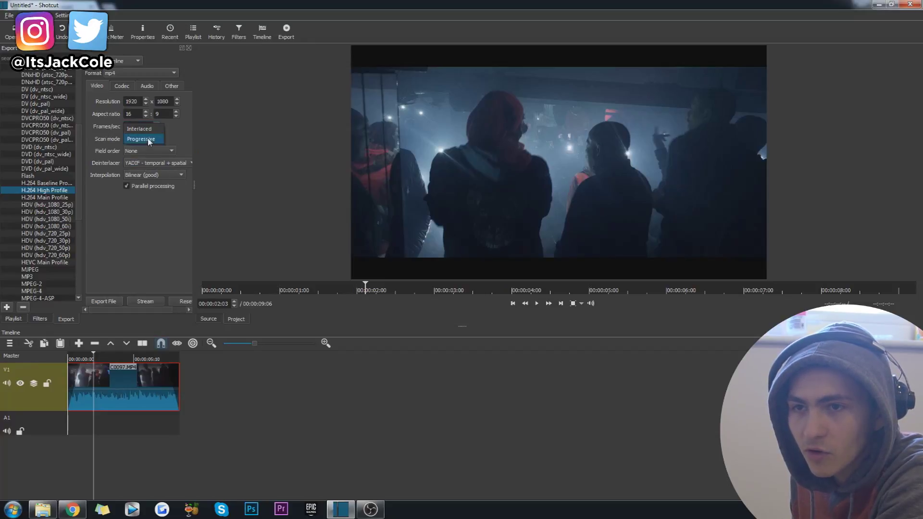
click(152, 140)
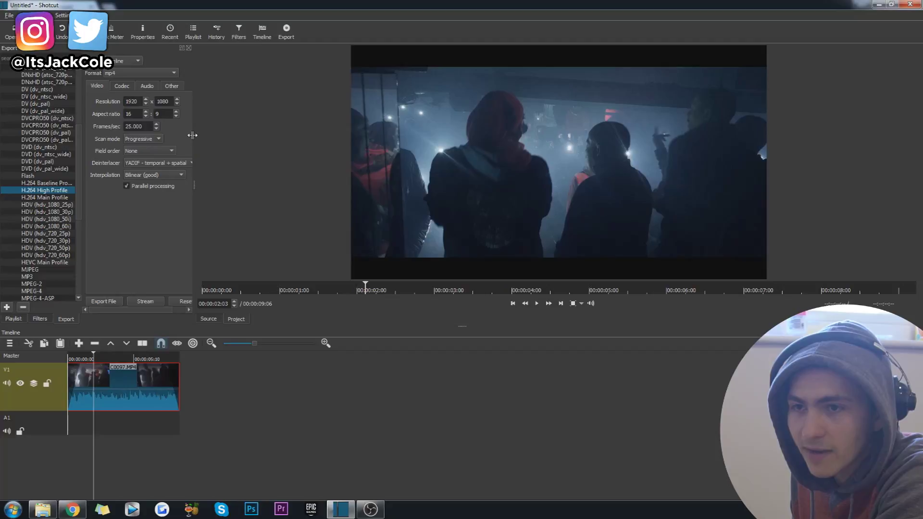
click(179, 177)
click(127, 267)
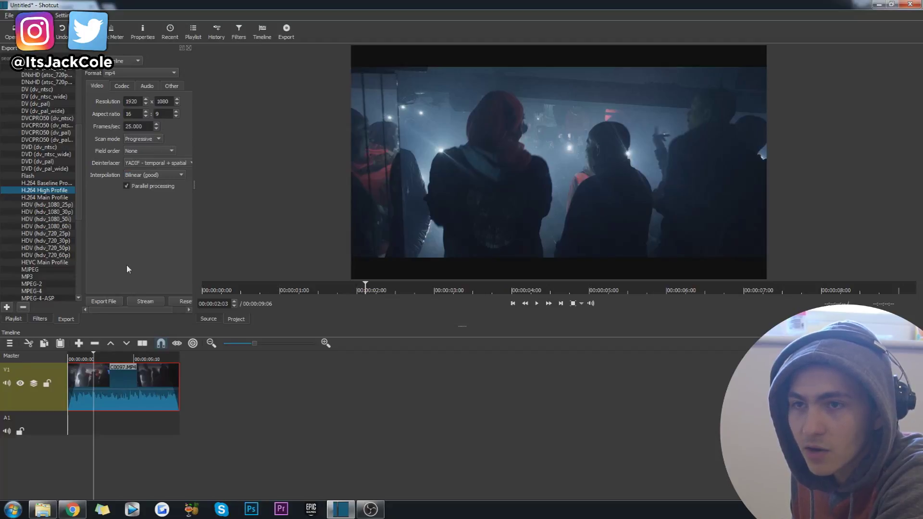
click(132, 89)
Step: Keep libx264 as the video codec and raise export quality to 70%
click(151, 101)
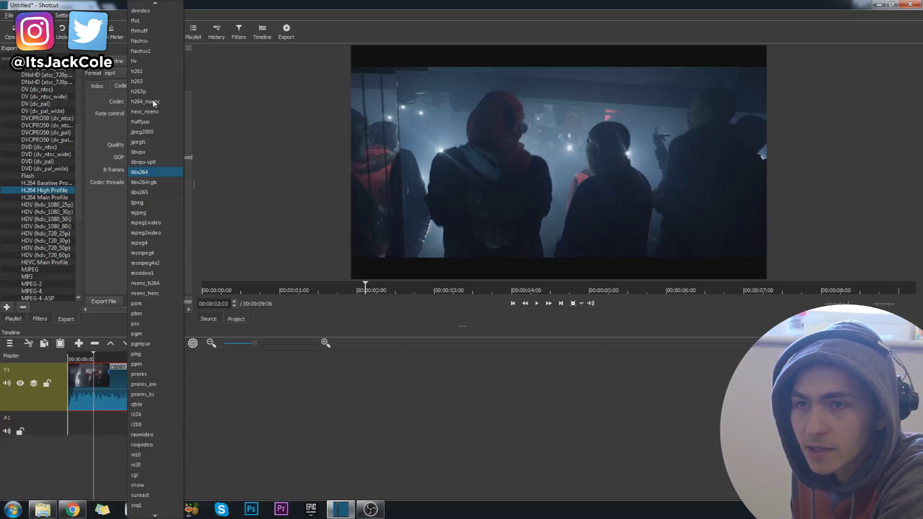
click(107, 236)
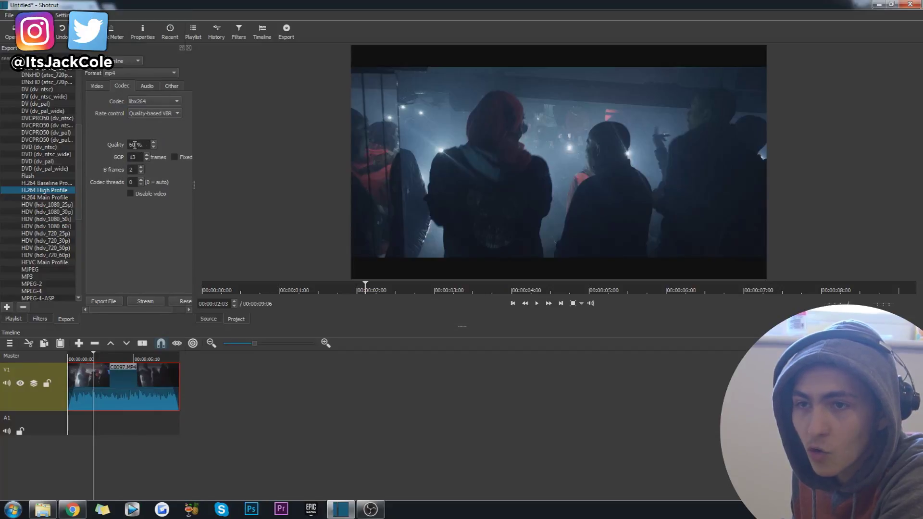
text(7)
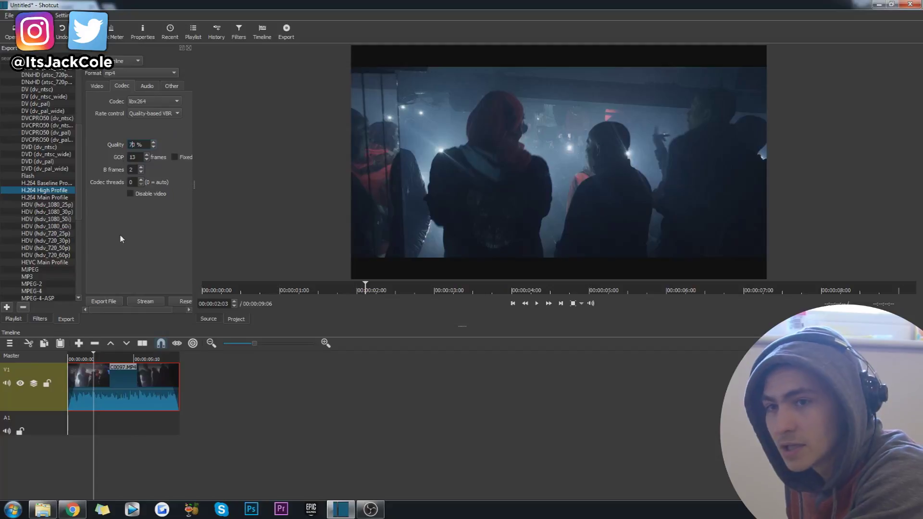
click(152, 87)
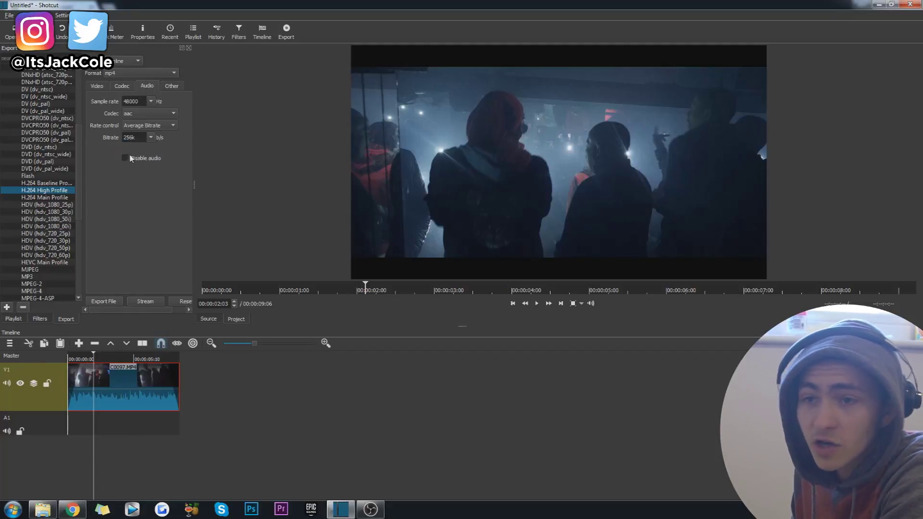
click(131, 85)
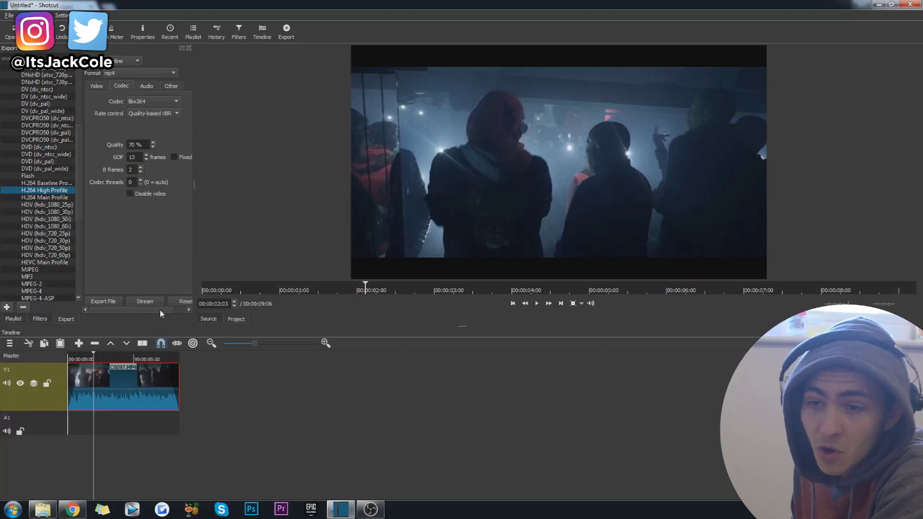
drag(160, 310, 123, 310)
Step: Export the file as SAVE on the Desktop, silencing the free-space warning and proceeding
click(105, 302)
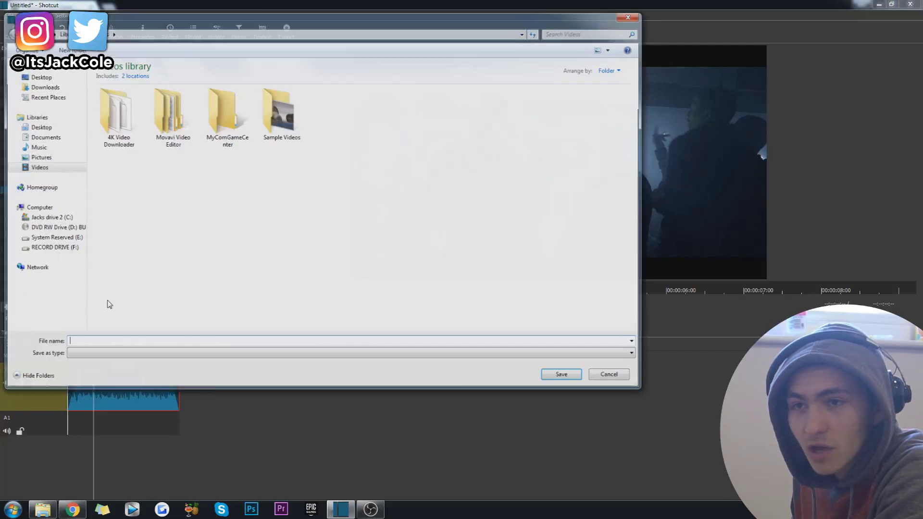
click(38, 76)
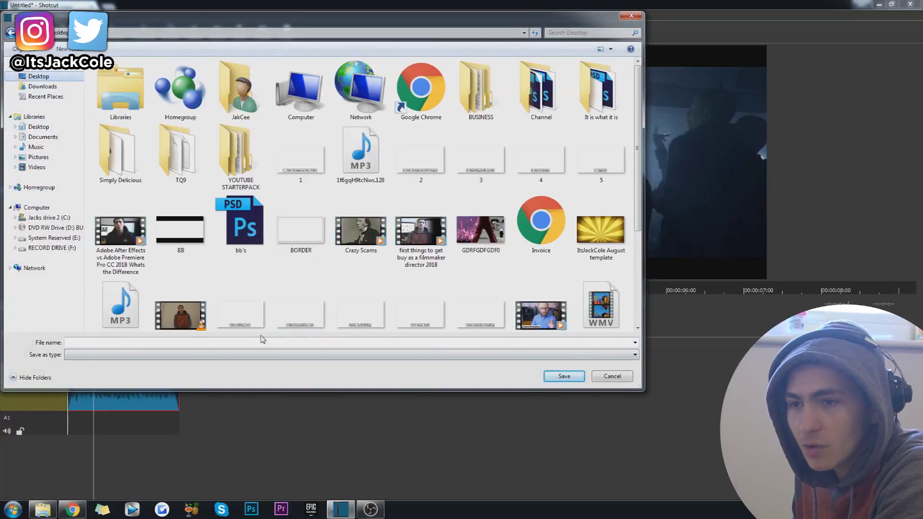
click(262, 341)
text(SAVE)
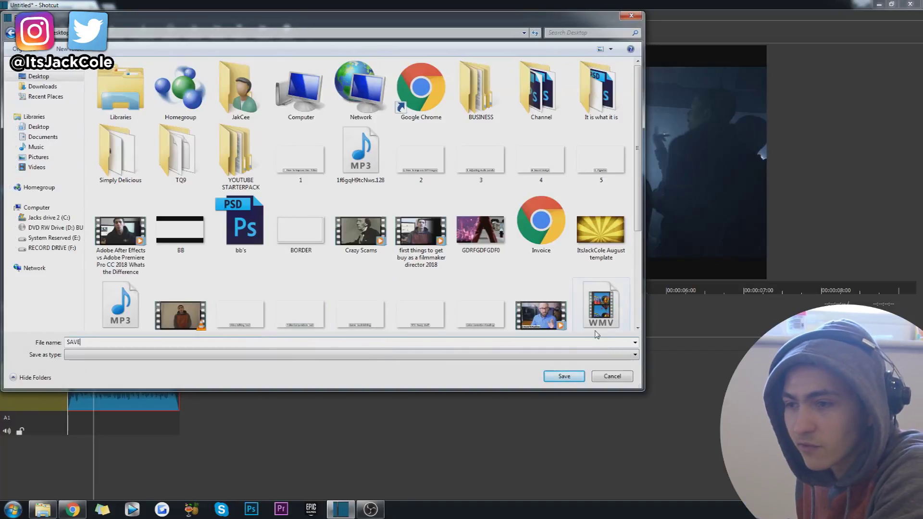
click(562, 377)
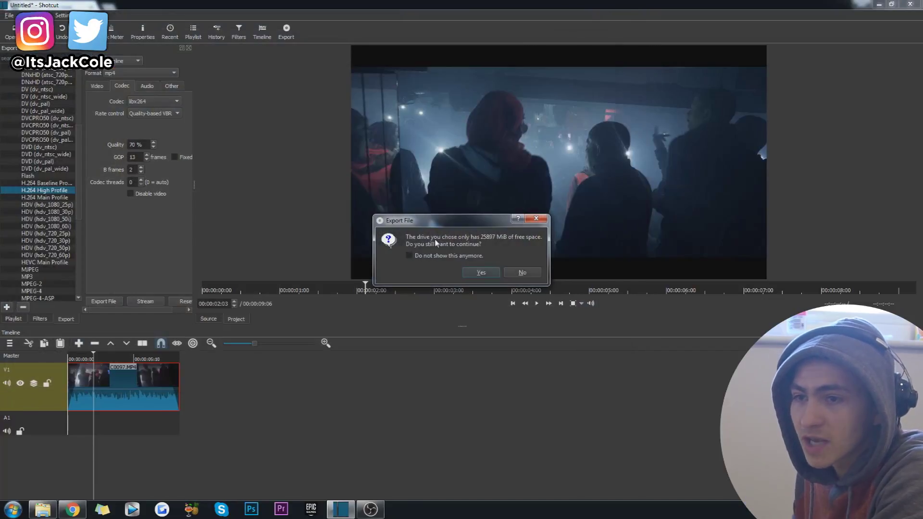
click(455, 256)
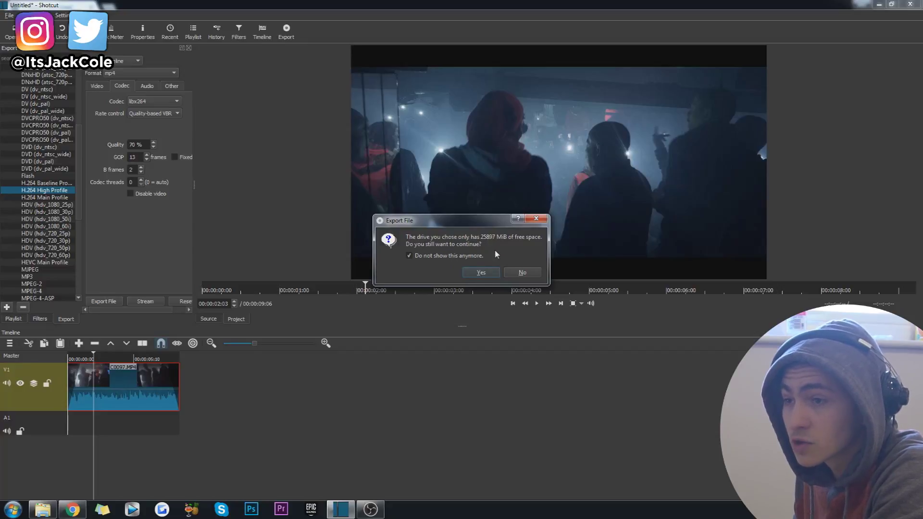
click(481, 273)
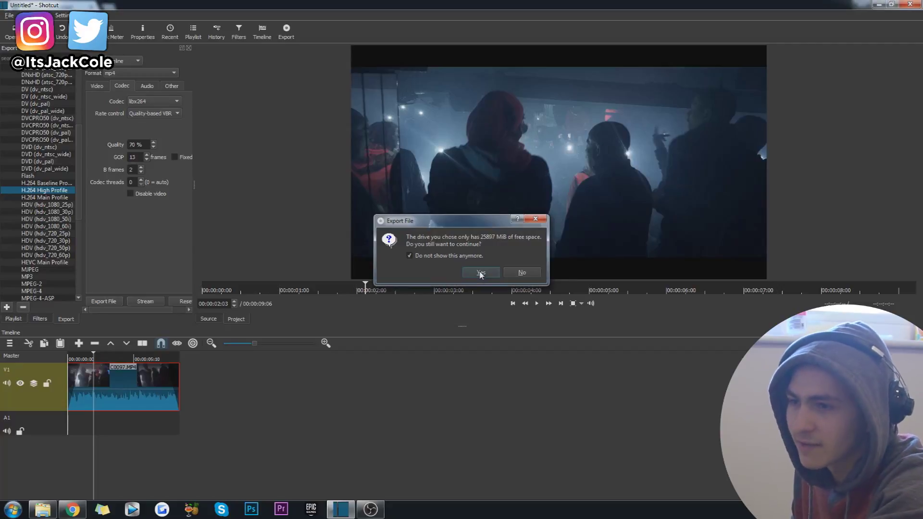